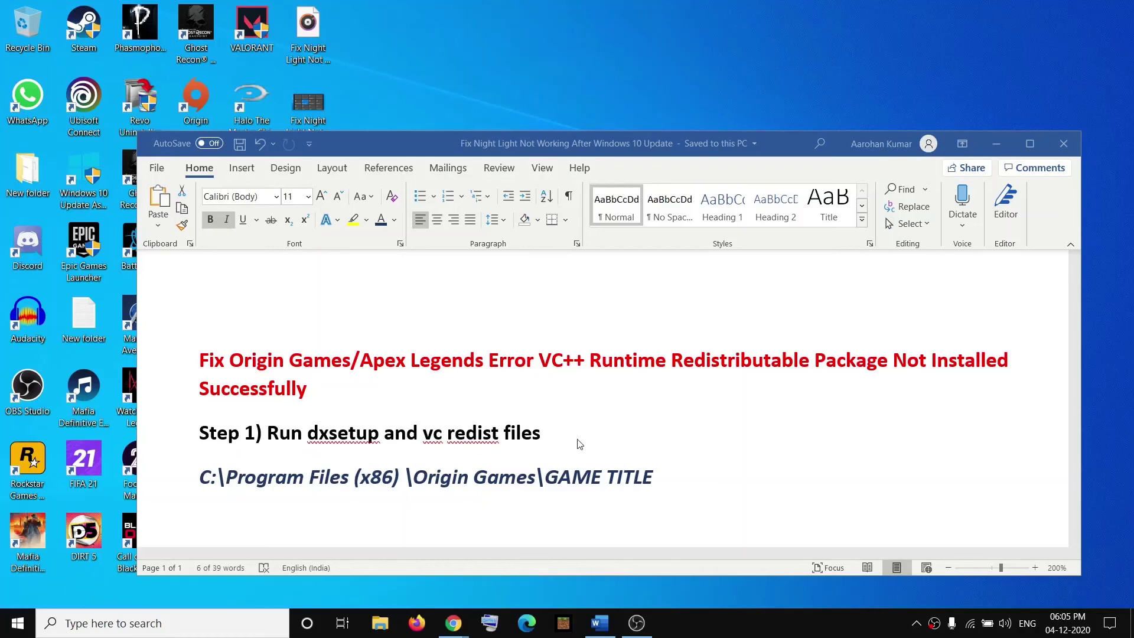
Step: Select the line 'C:\Program Files (x86) \Origin Games\GAME TITLE' in the Word notes
{"action": "triple_click", "coordinate": [201, 488]}
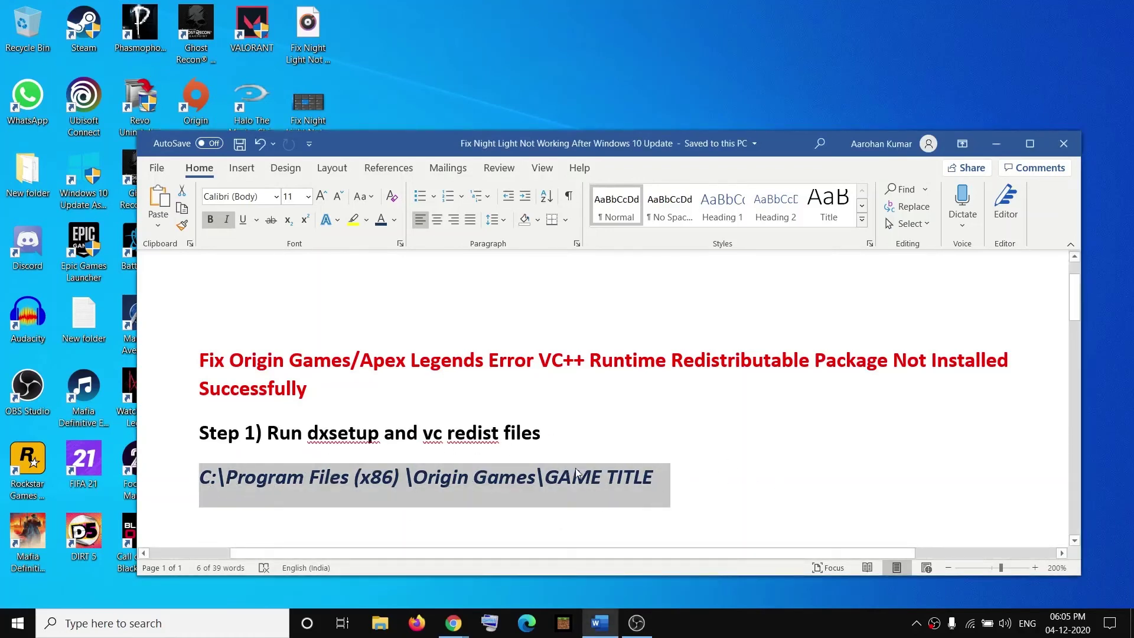
Step: Open File Explorer and browse to C:\Program Files (x86)\Origin Games
{"action": "left_click", "coordinate": [380, 623]}
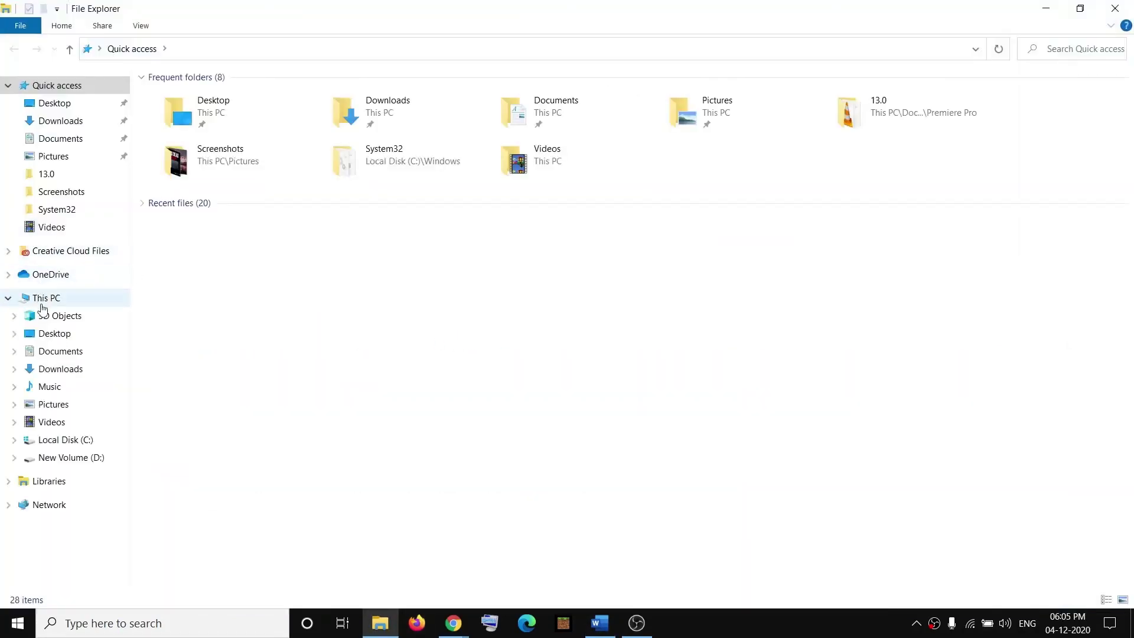
{"action": "left_click", "coordinate": [46, 298]}
{"action": "left_click", "coordinate": [238, 220]}
{"action": "double_click", "coordinate": [238, 220]}
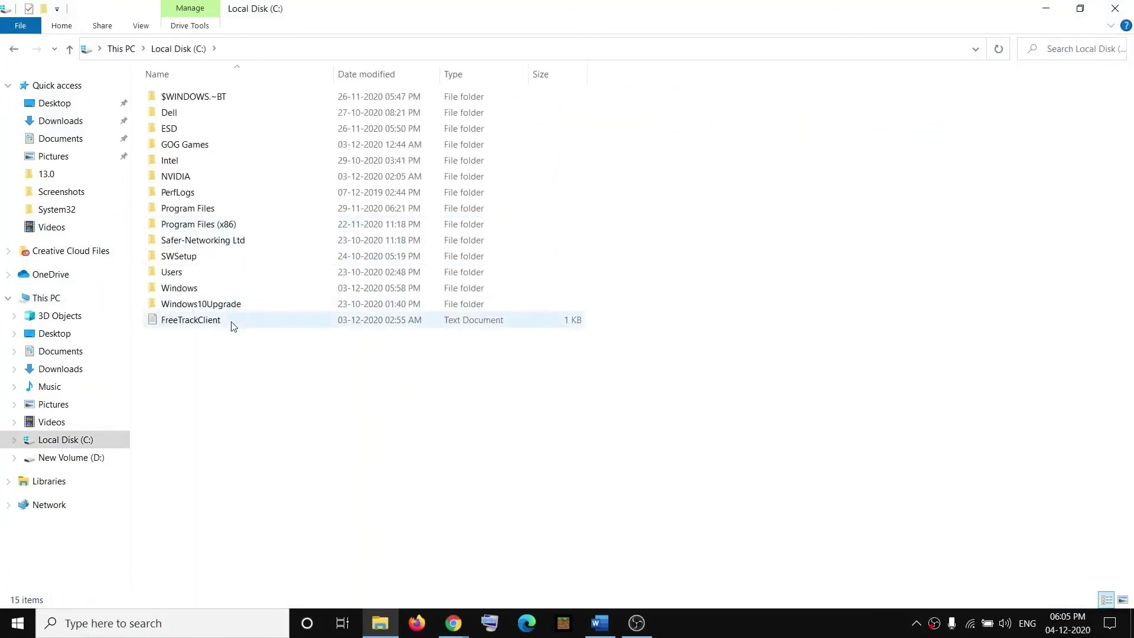
{"action": "left_click", "coordinate": [231, 228]}
{"action": "double_click", "coordinate": [230, 230]}
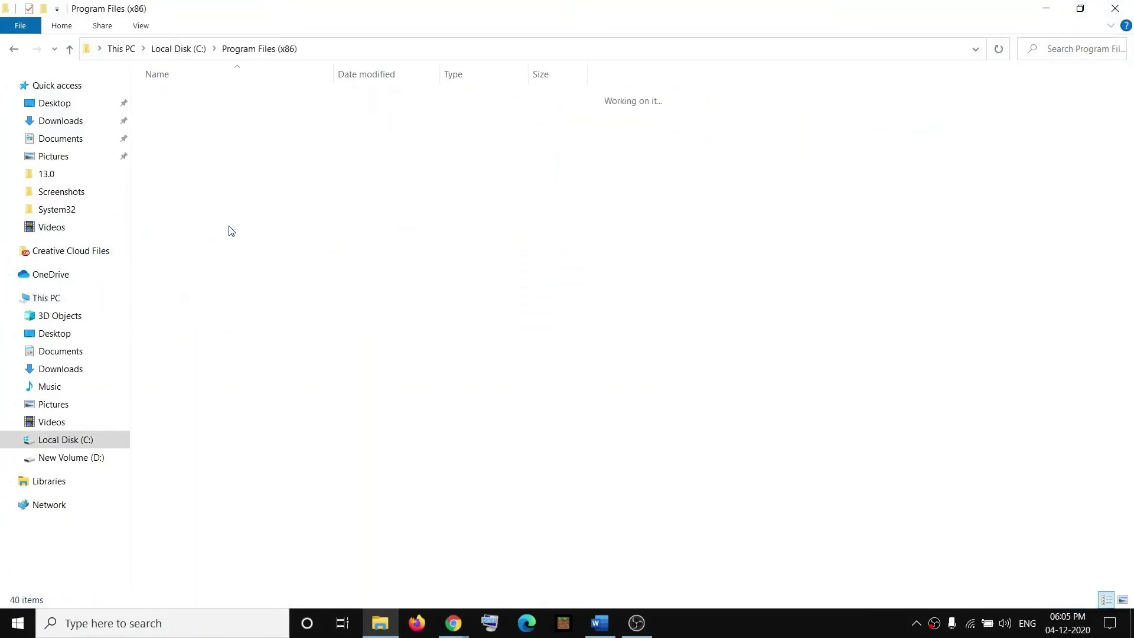
{"action": "scroll", "coordinate": [289, 434], "scroll_direction": "down", "scroll_amount": 3}
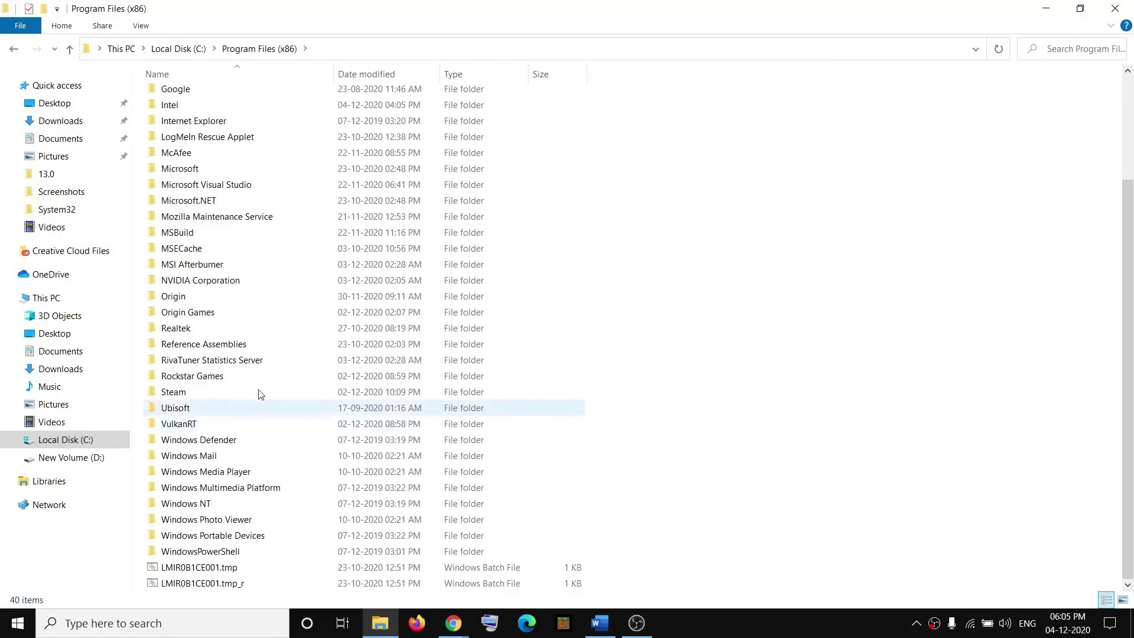
{"action": "double_click", "coordinate": [199, 313]}
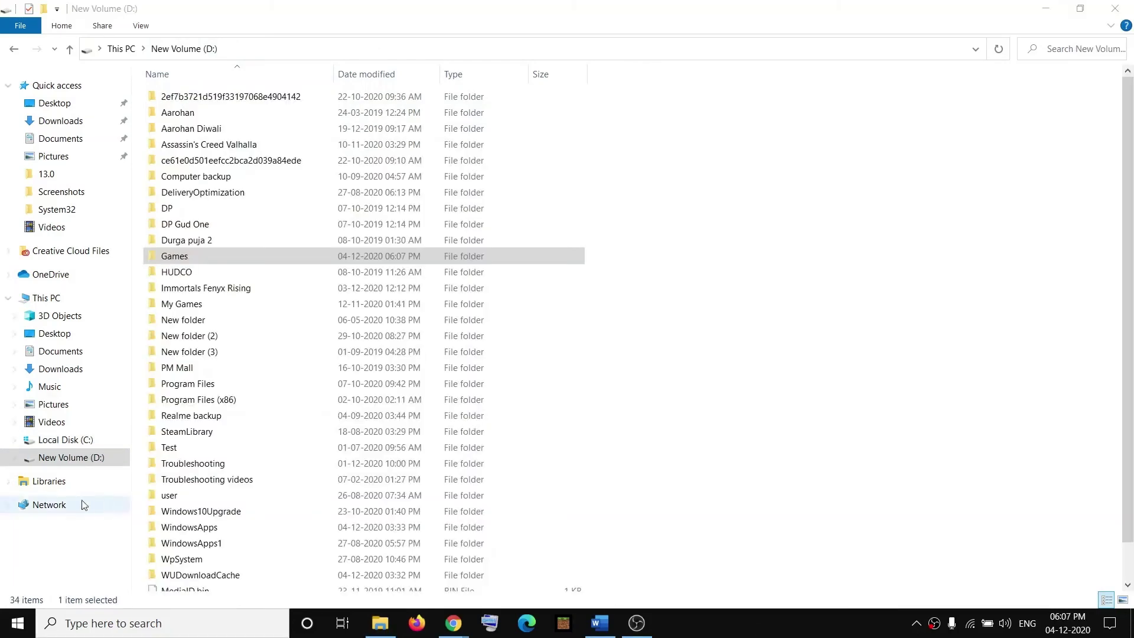
Step: Navigate to D:\Games\Apex\__Installer\directx\redist, listing its 157 DirectX archives
{"action": "left_click", "coordinate": [76, 458]}
{"action": "double_click", "coordinate": [182, 258]}
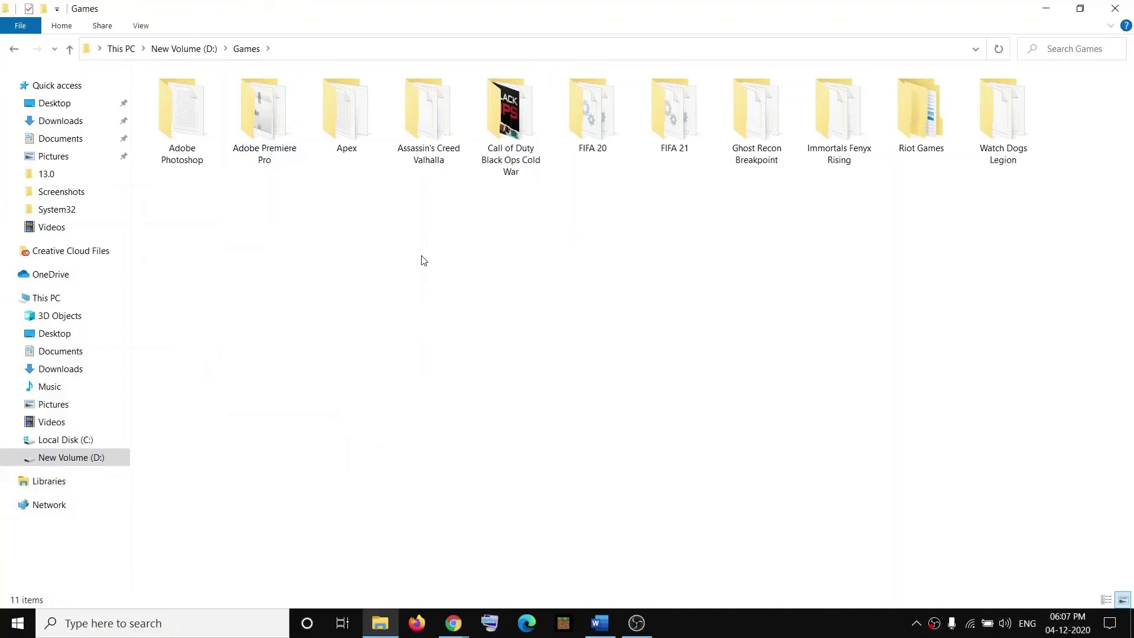
{"action": "double_click", "coordinate": [341, 131]}
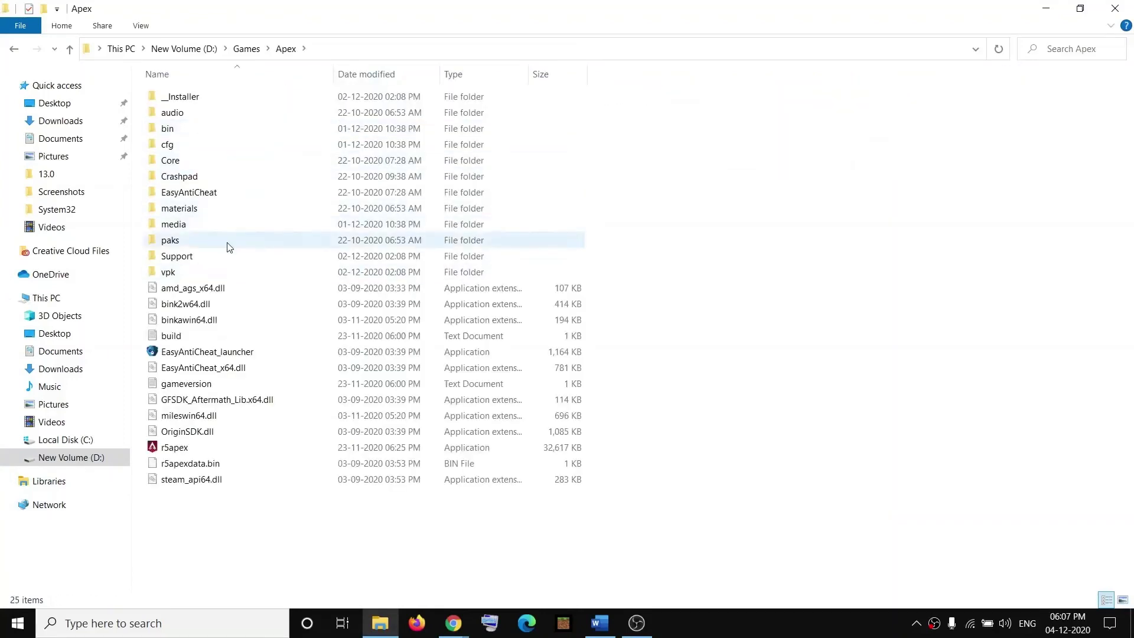
{"action": "double_click", "coordinate": [214, 104]}
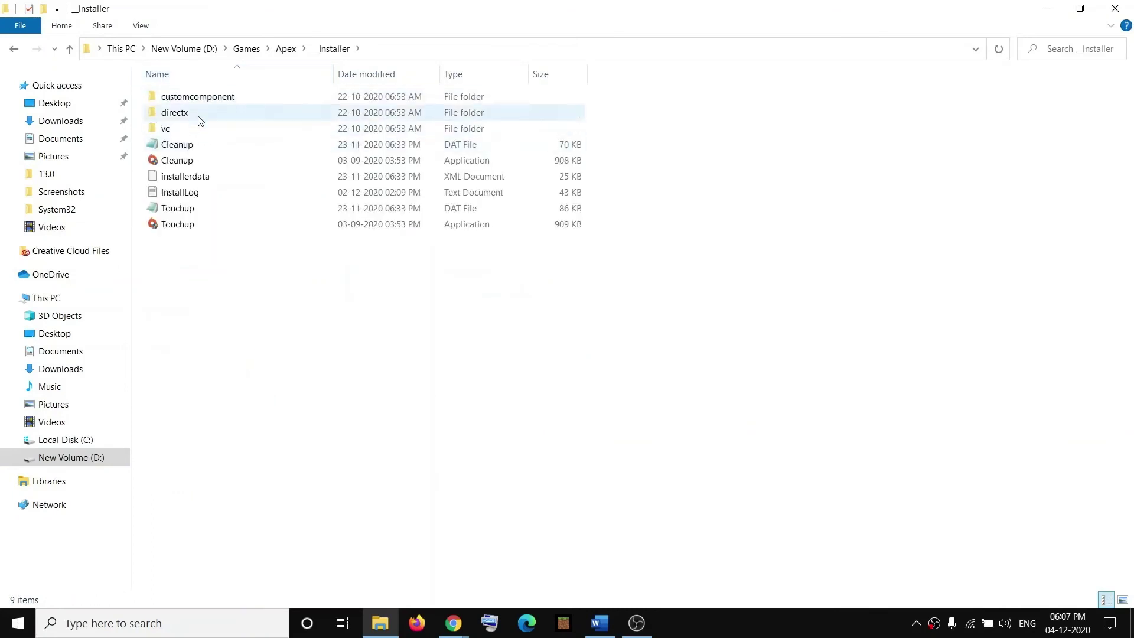
{"action": "double_click", "coordinate": [184, 115]}
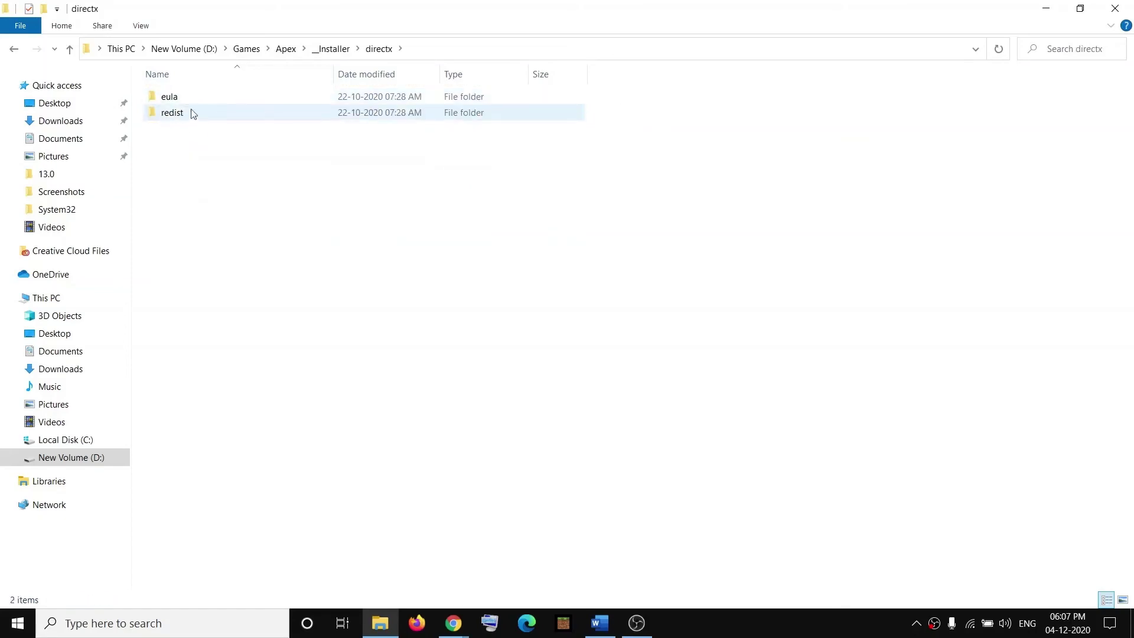
{"action": "double_click", "coordinate": [188, 111]}
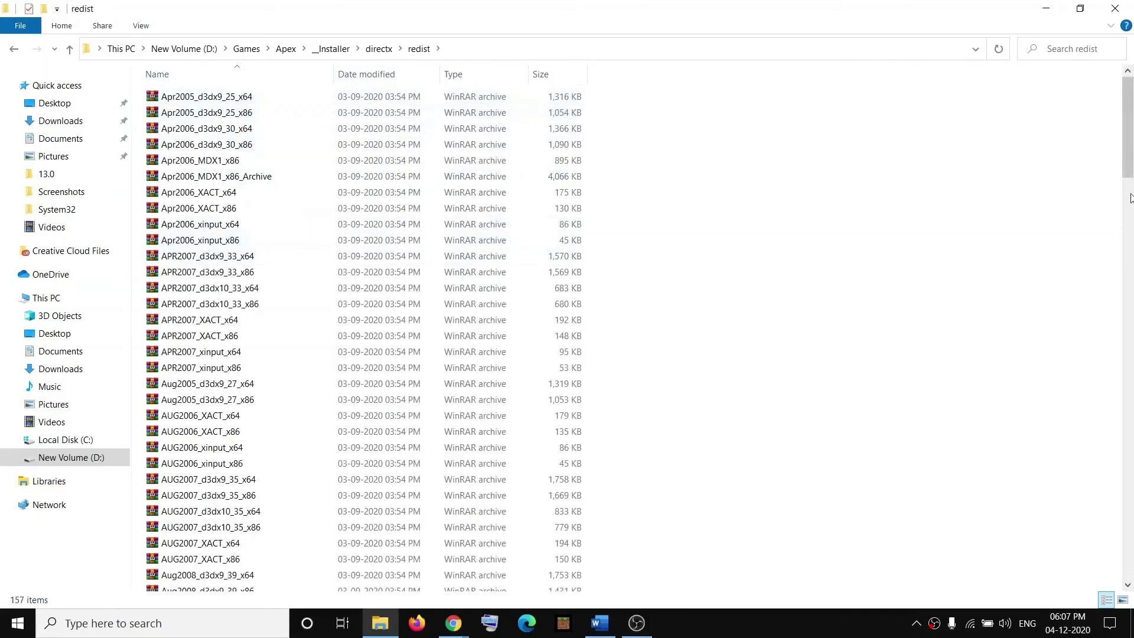
Step: Launch DXSETUP from the redist folder and advance to the DirectX runtime install
{"action": "left_click_drag", "start_coordinate": [1132, 185], "coordinate": [1128, 324]}
{"action": "left_click", "coordinate": [184, 221]}
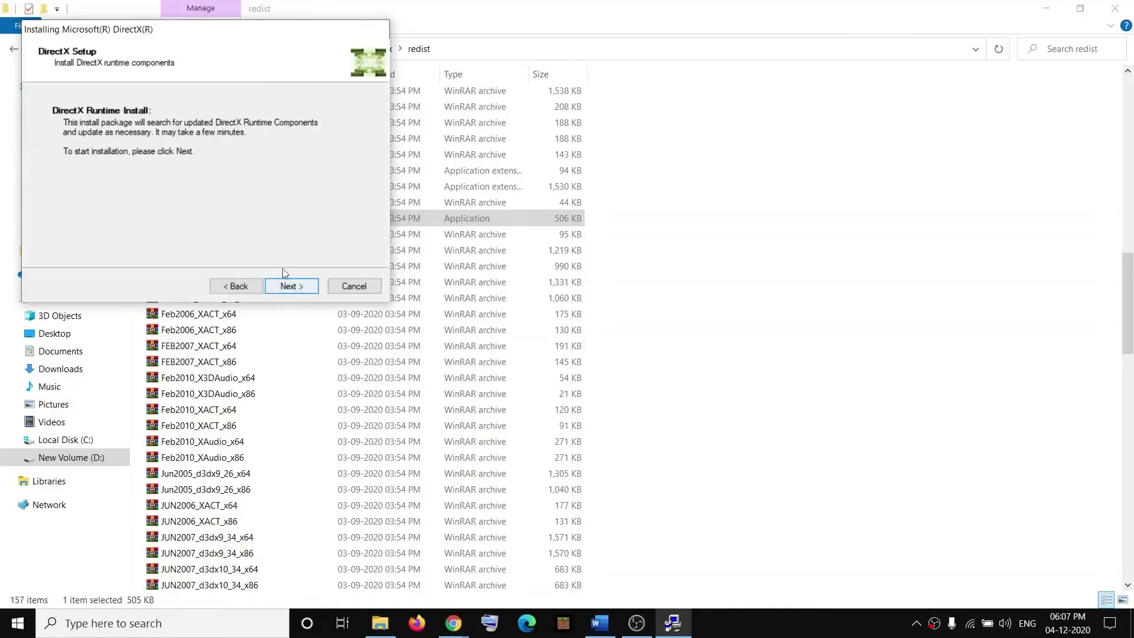
{"action": "left_click", "coordinate": [292, 286]}
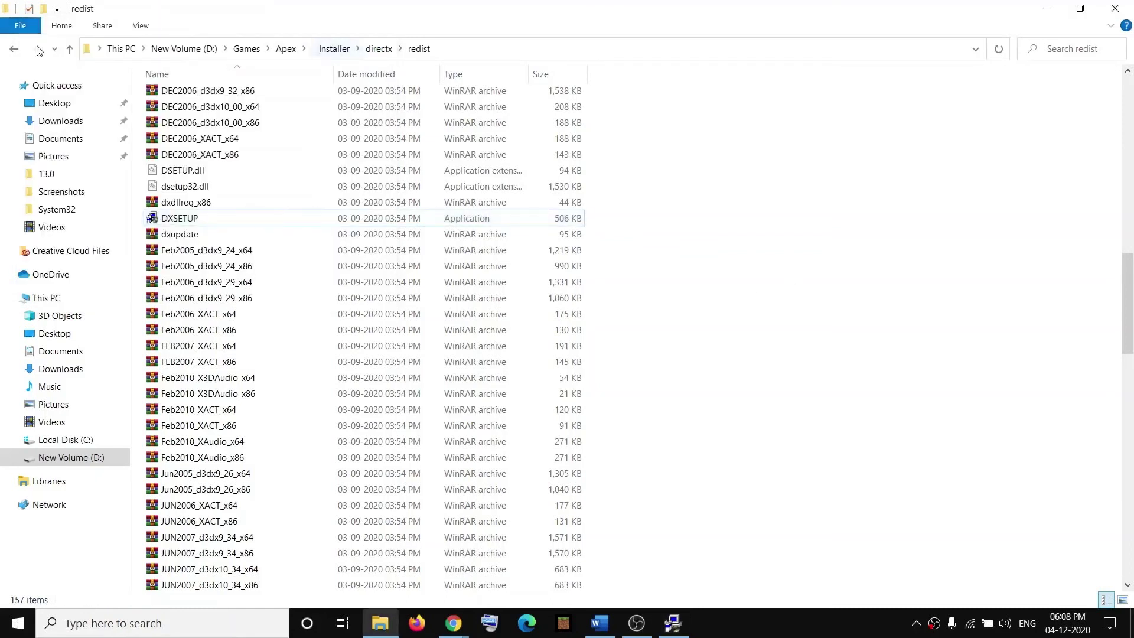
Step: Go back up to Apex and open __Installer\vc\vc2010sp1\redist
{"action": "left_click", "coordinate": [70, 49]}
{"action": "left_click", "coordinate": [71, 51]}
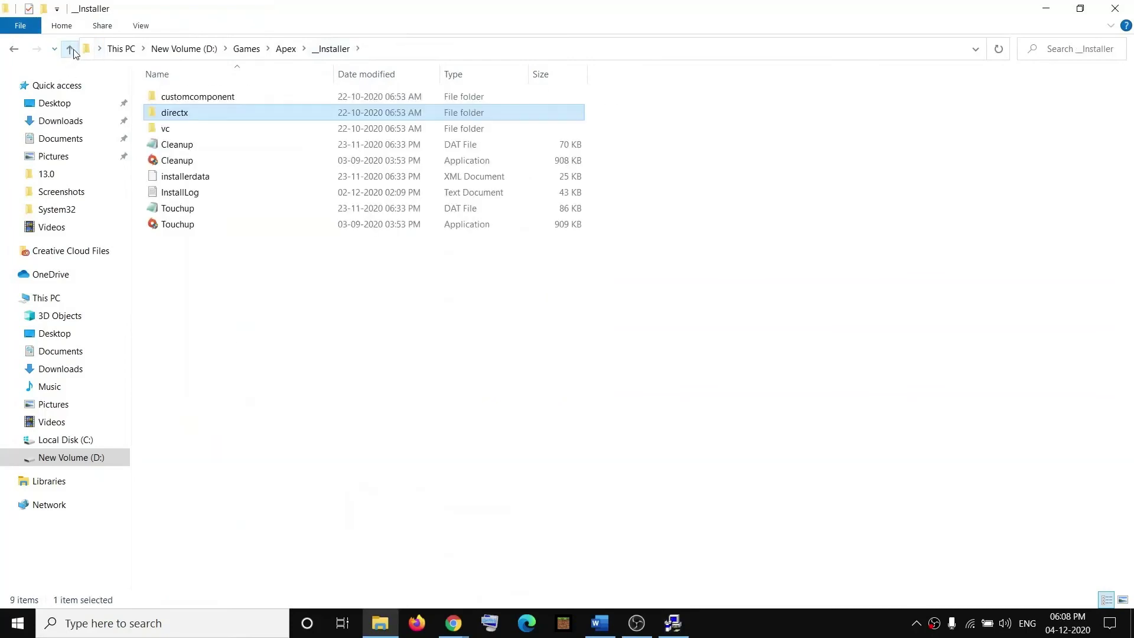
{"action": "left_click", "coordinate": [71, 50]}
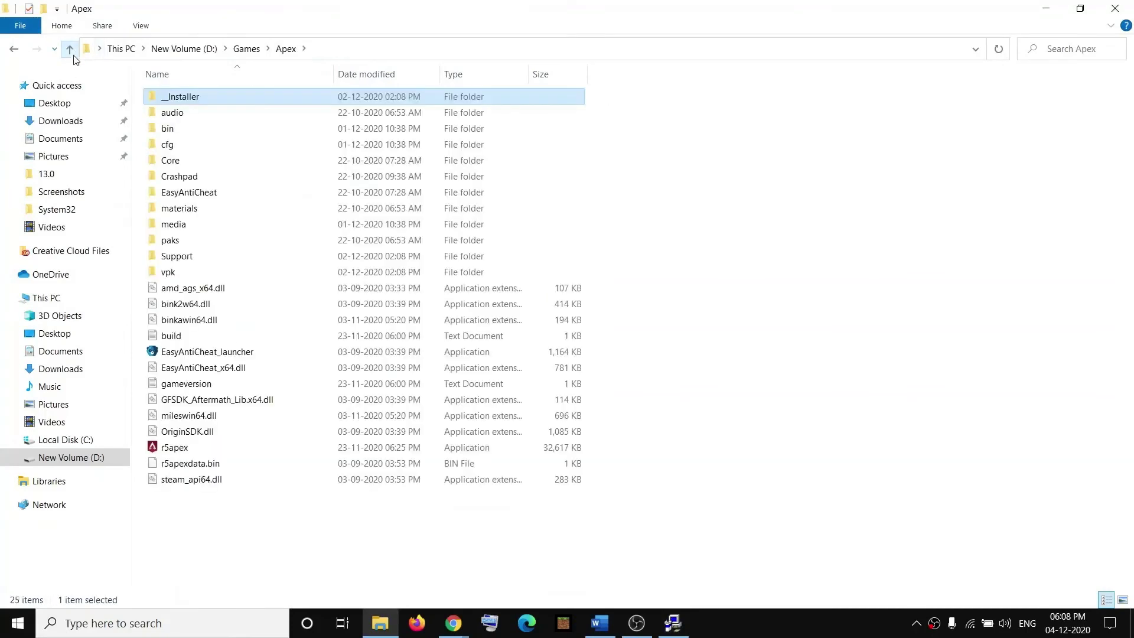
{"action": "double_click", "coordinate": [178, 103]}
{"action": "left_click", "coordinate": [160, 130]}
{"action": "double_click", "coordinate": [167, 131]}
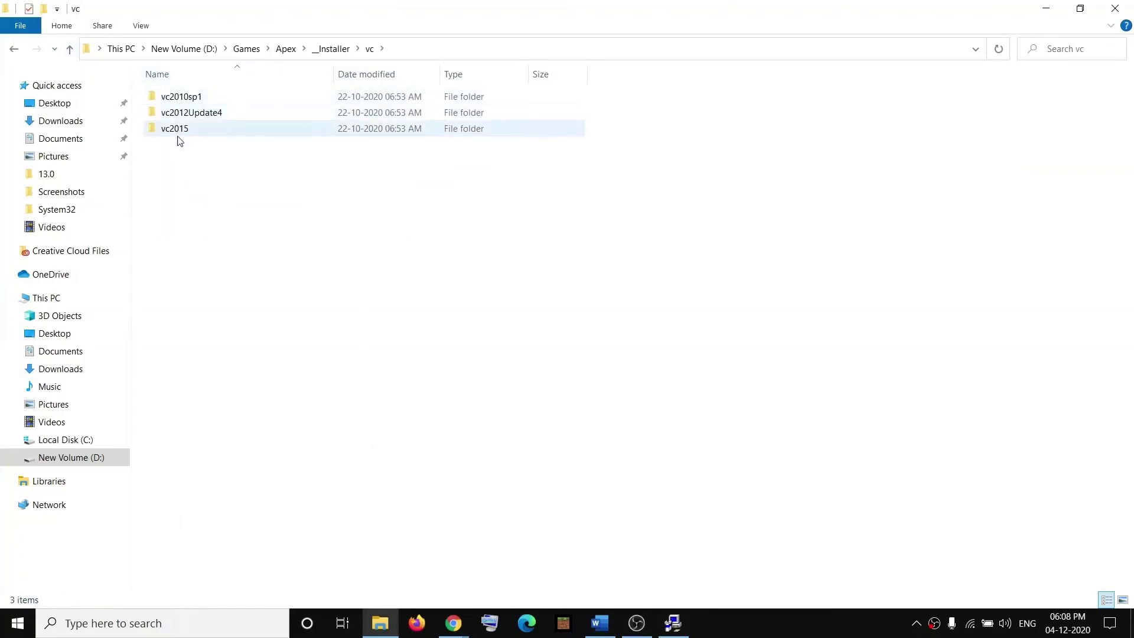
{"action": "double_click", "coordinate": [176, 102]}
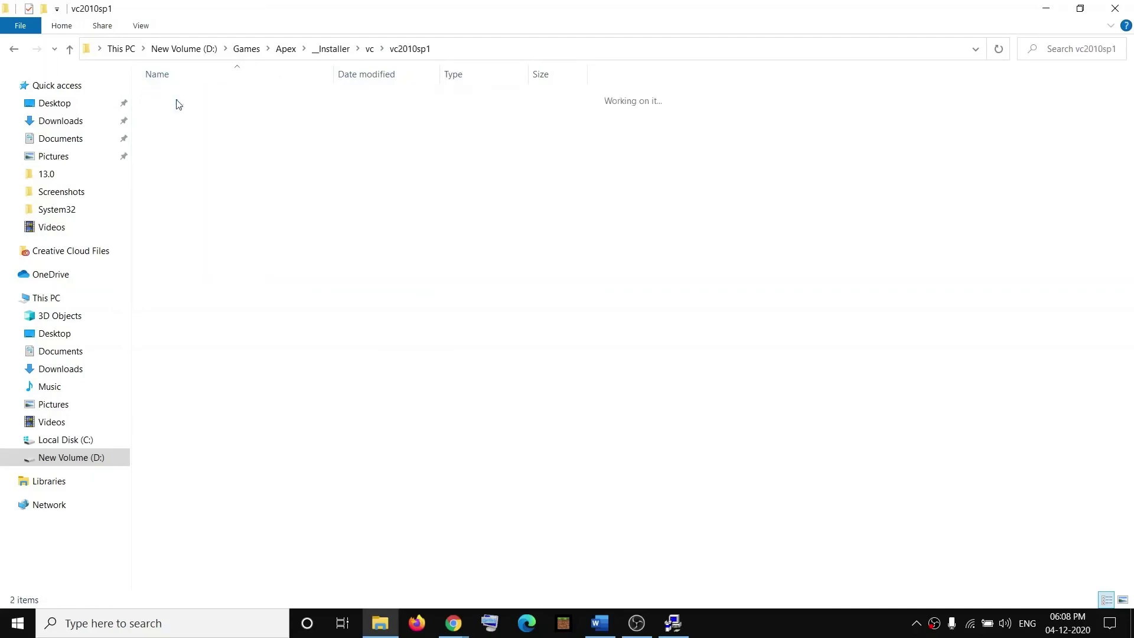
{"action": "double_click", "coordinate": [174, 115]}
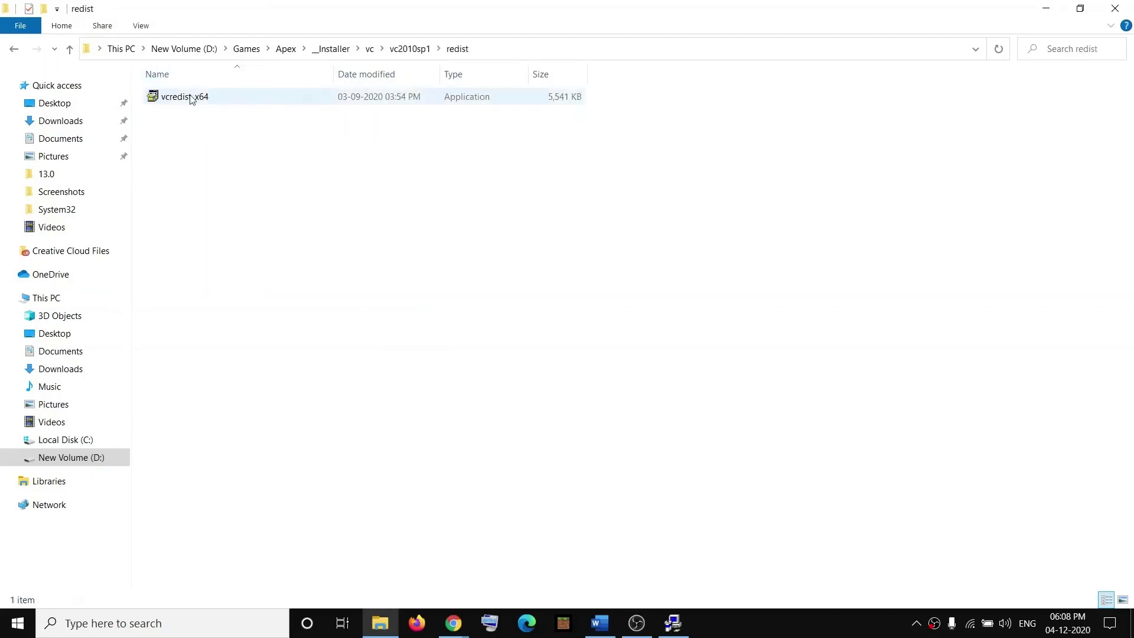
Step: Run vcredist_x64 as administrator and repair the Visual C++ 2010 redistributable
{"action": "left_click", "coordinate": [191, 97]}
{"action": "right_click", "coordinate": [190, 96]}
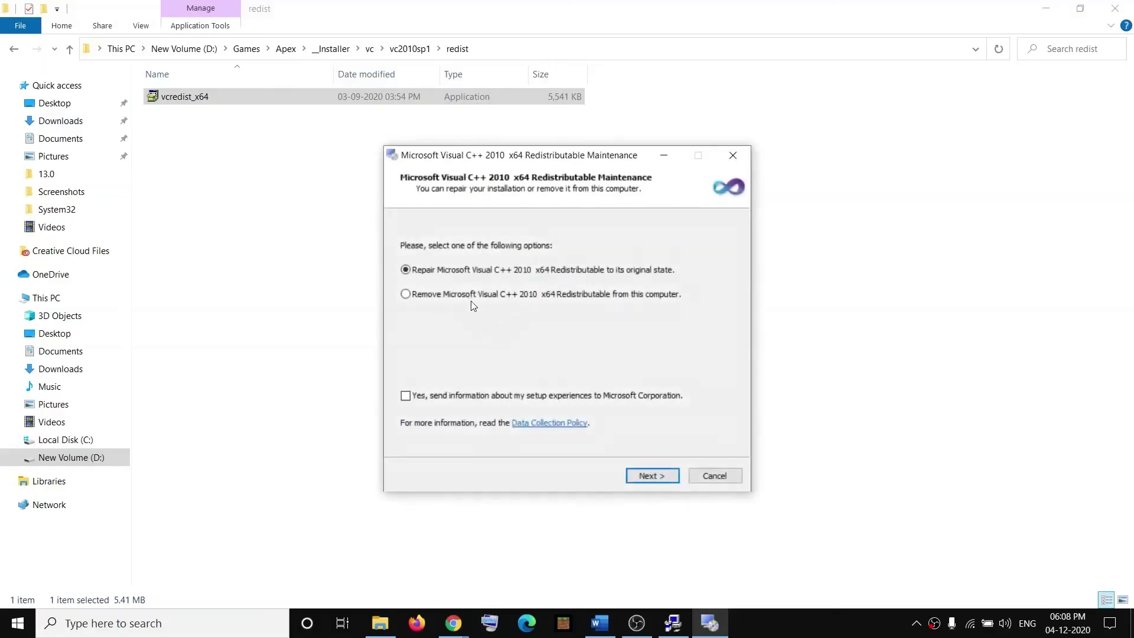
{"action": "left_click", "coordinate": [652, 476]}
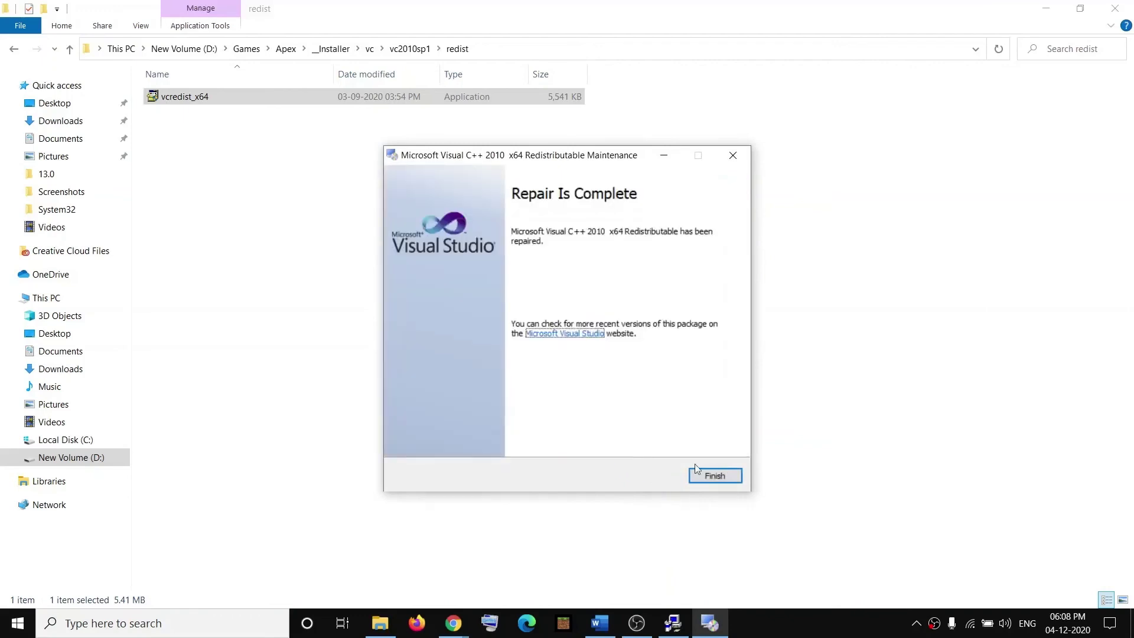
{"action": "left_click", "coordinate": [705, 472]}
{"action": "left_click", "coordinate": [69, 48]}
Step: Run the vc2012Update4 vcredist_x64 installer as administrator and close its finished setup
{"action": "left_click", "coordinate": [69, 48]}
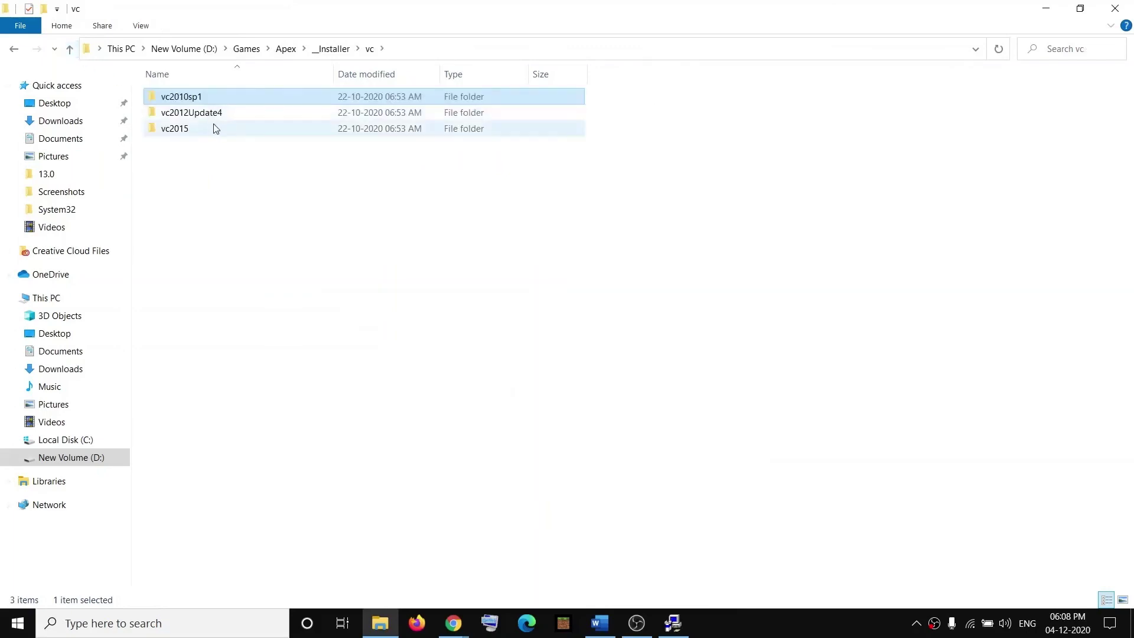
{"action": "left_click", "coordinate": [190, 118]}
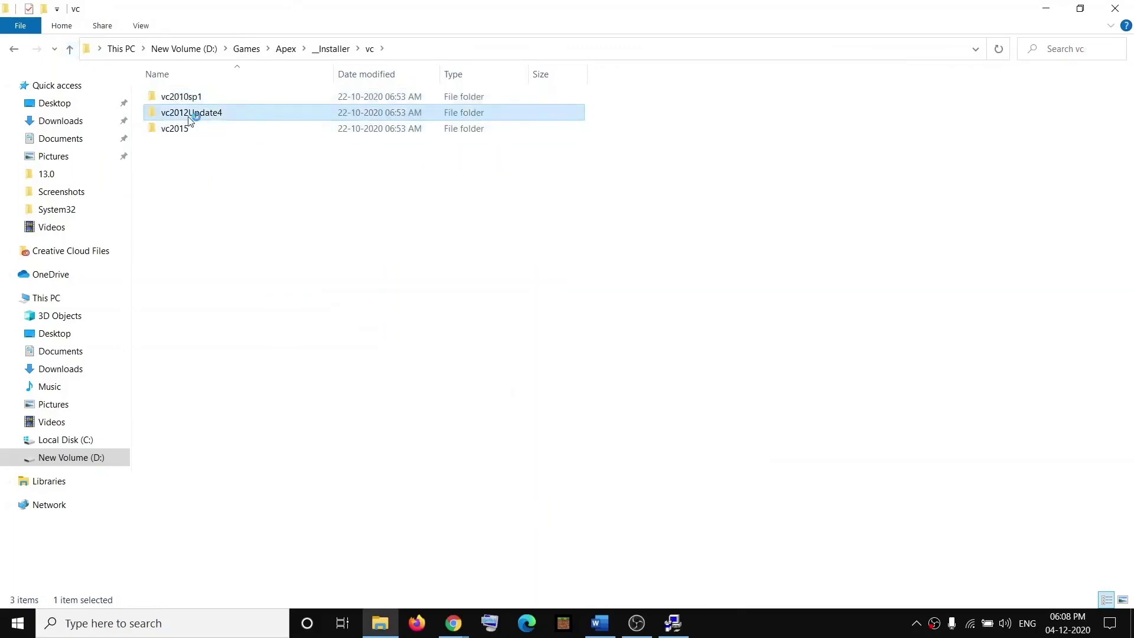
{"action": "double_click", "coordinate": [189, 118]}
{"action": "double_click", "coordinate": [182, 115]}
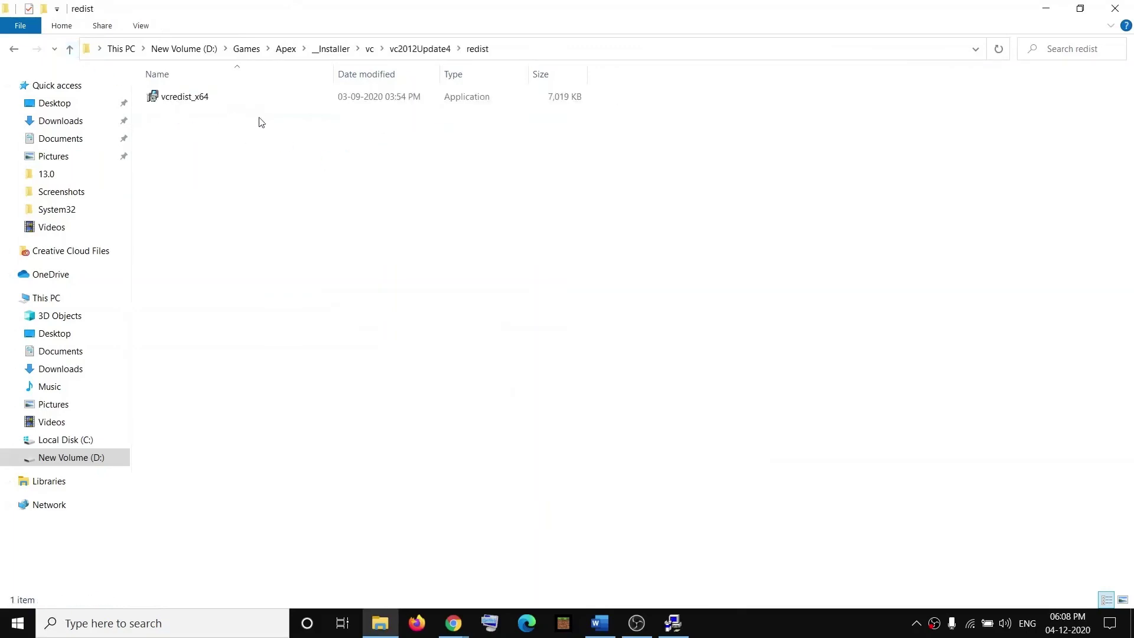
{"action": "right_click", "coordinate": [207, 101]}
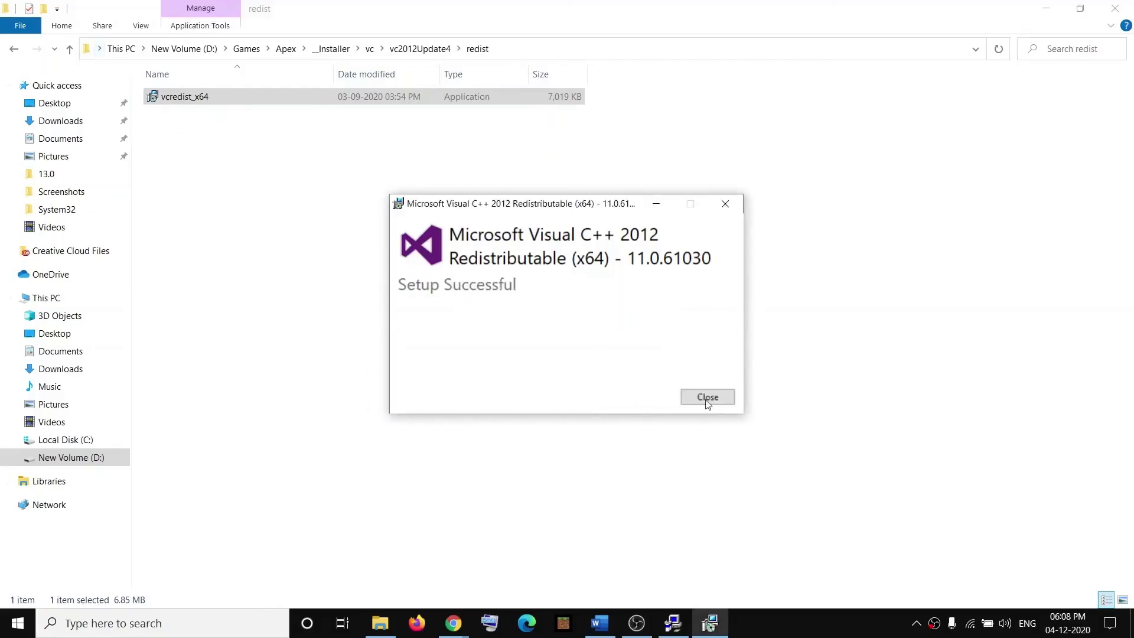
{"action": "left_click", "coordinate": [710, 404]}
Step: Open vc\vc2015\redist, run vc_redist.x64 and dismiss its setup failure
{"action": "left_click", "coordinate": [70, 49]}
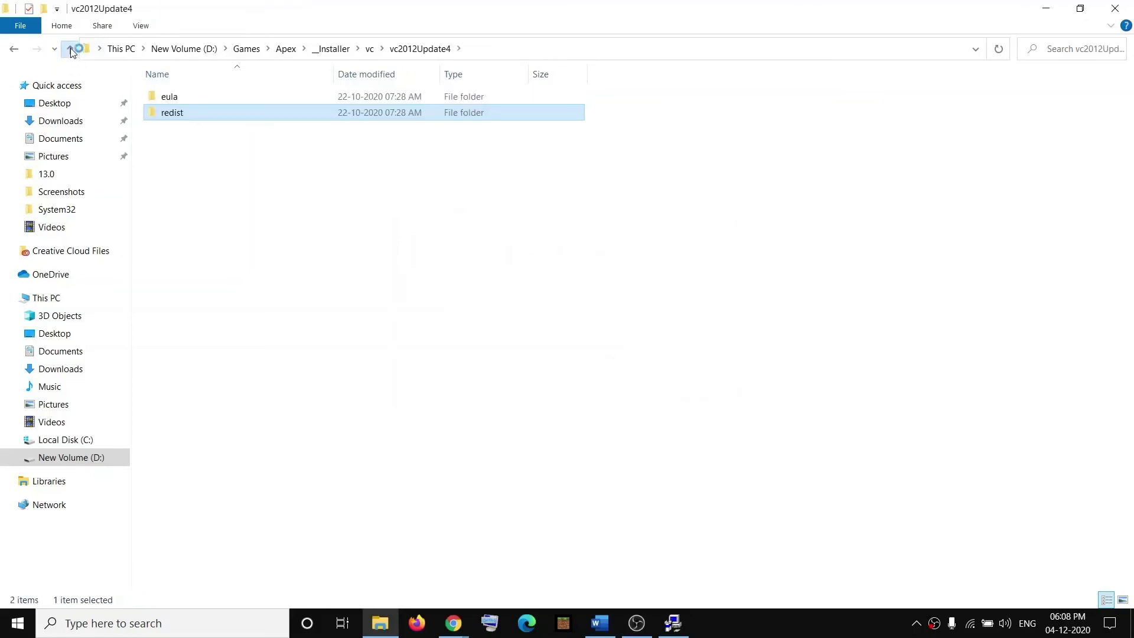
{"action": "left_click", "coordinate": [70, 50]}
{"action": "left_click", "coordinate": [176, 133]}
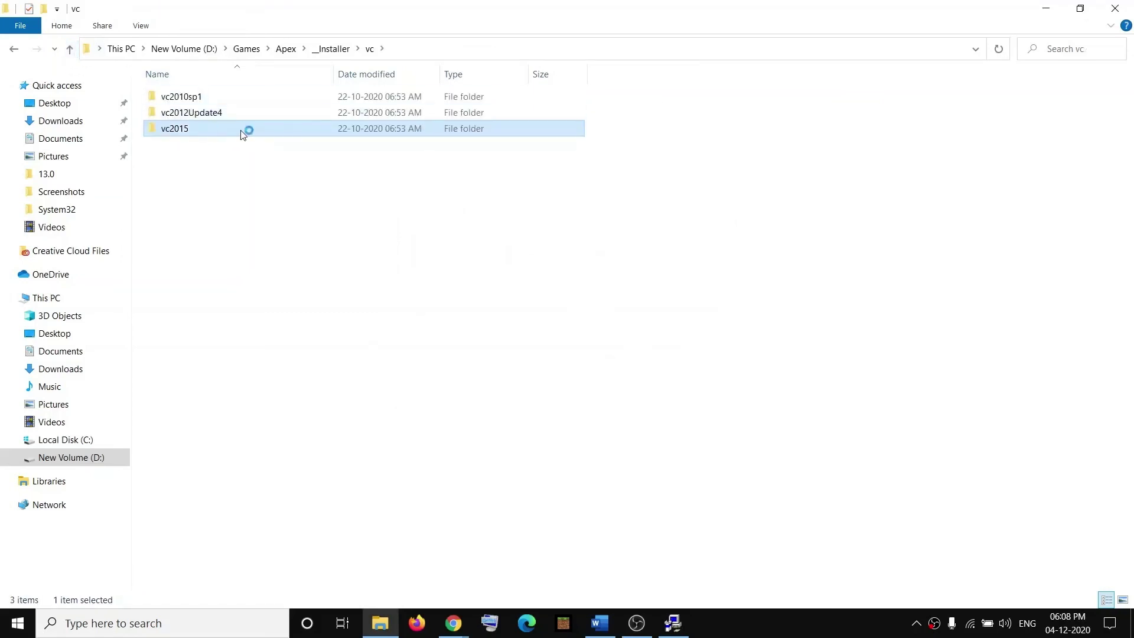
{"action": "double_click", "coordinate": [199, 131]}
{"action": "double_click", "coordinate": [183, 115]}
{"action": "right_click", "coordinate": [197, 99]}
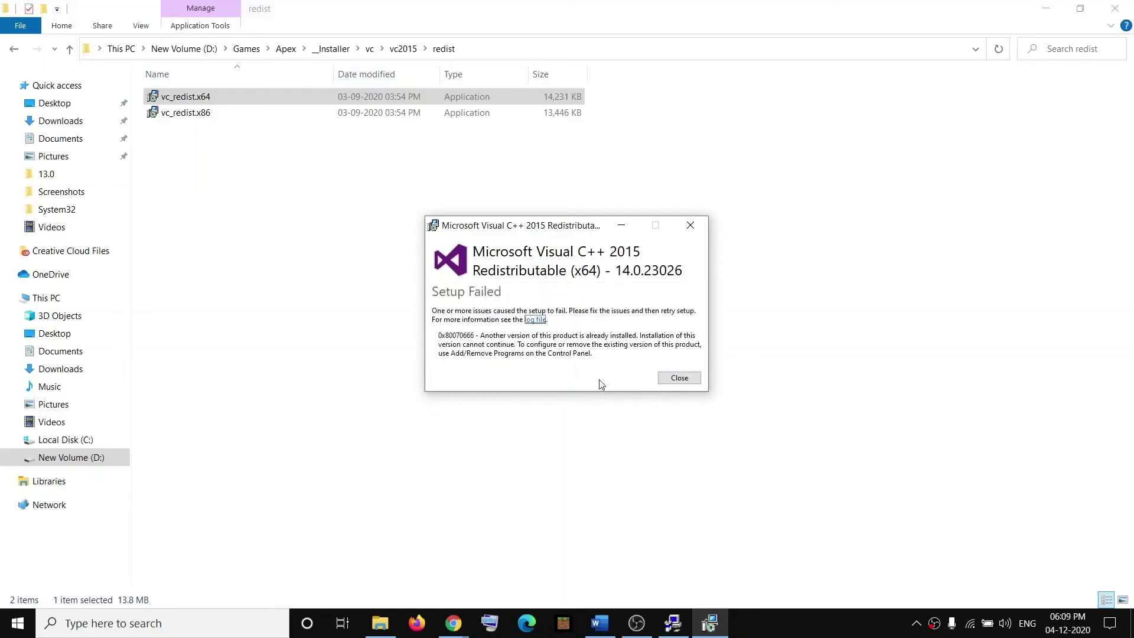
{"action": "left_click", "coordinate": [660, 381]}
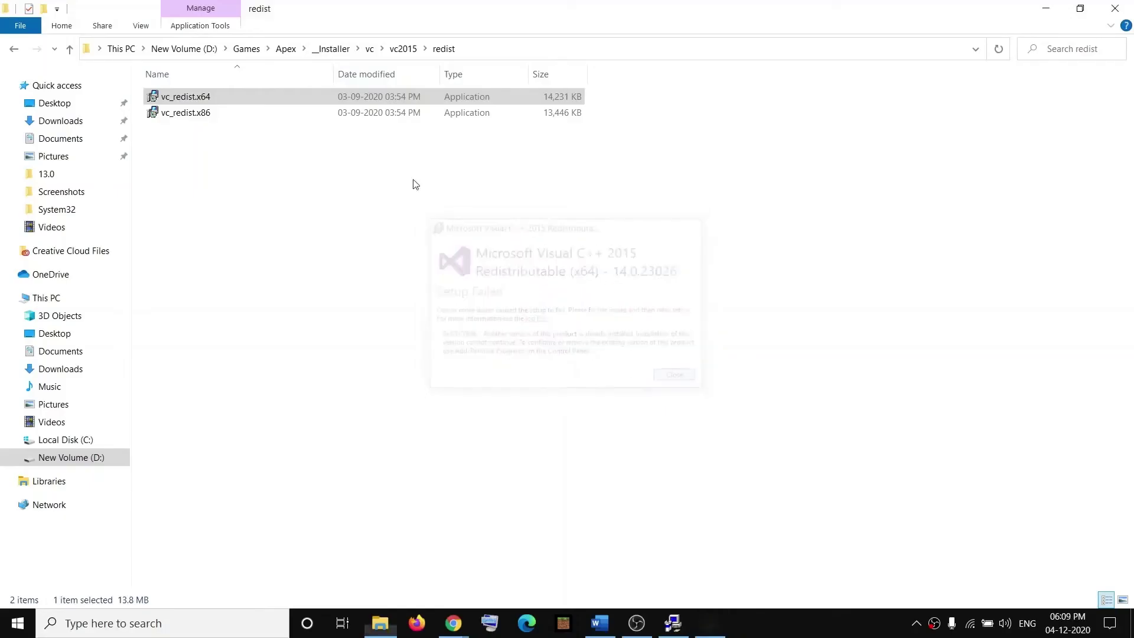
Step: Install vc_redist.x86 with the licence accepted and close the Setup Failed message
{"action": "double_click", "coordinate": [176, 113]}
{"action": "left_click", "coordinate": [454, 360]}
{"action": "left_click", "coordinate": [637, 378]}
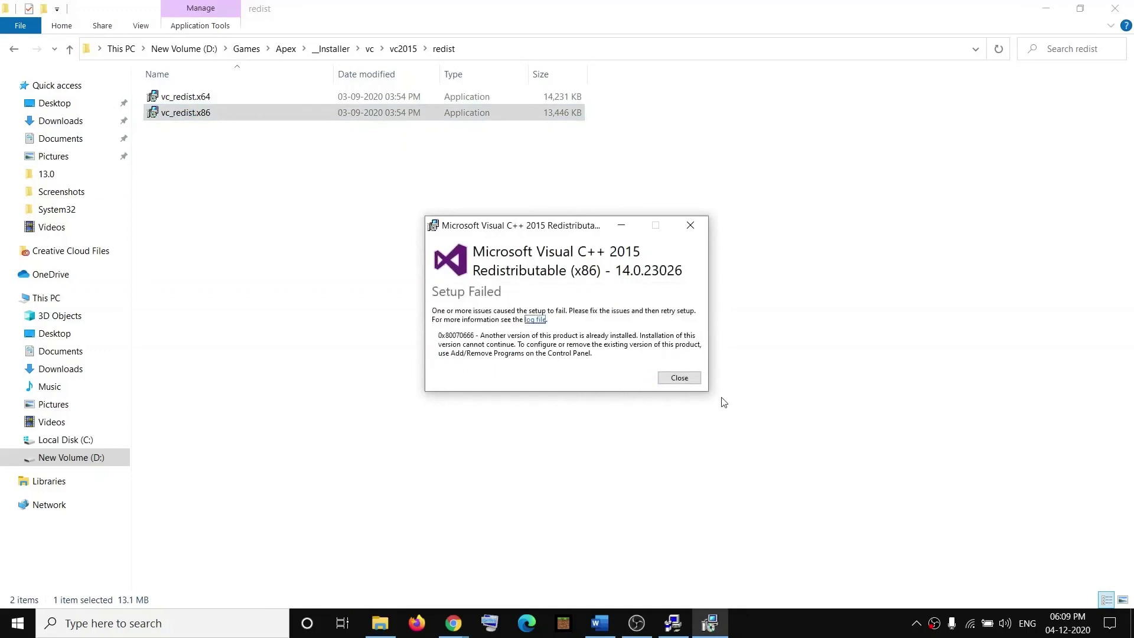
{"action": "left_click", "coordinate": [684, 383]}
Step: Return to the Apex folder and check the Start menu's restart option without restarting
{"action": "left_click", "coordinate": [70, 50]}
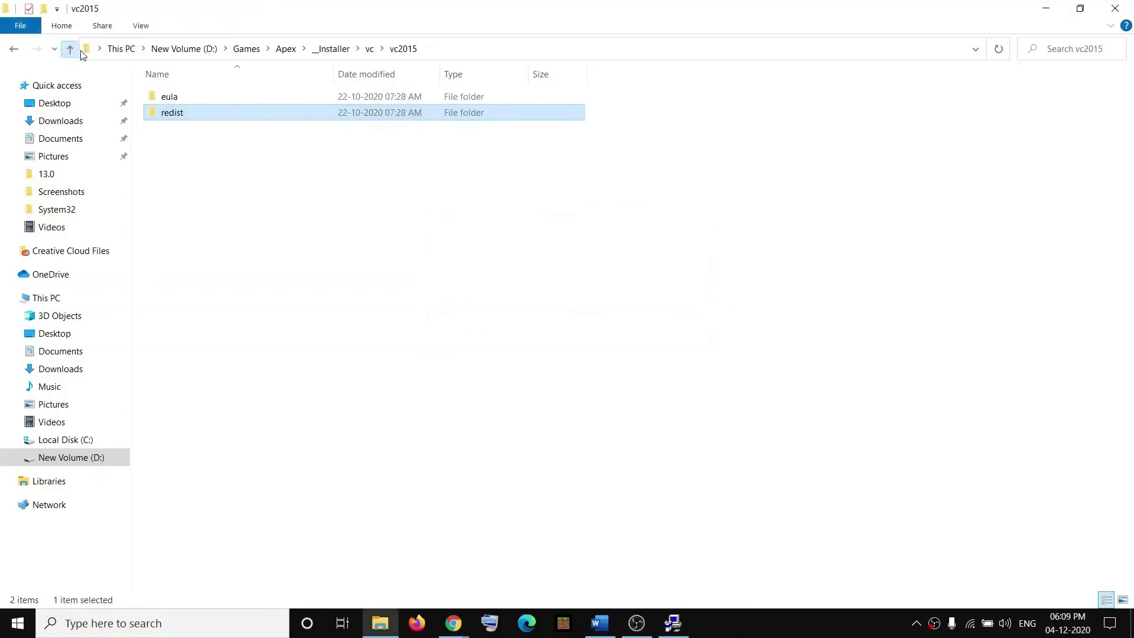
{"action": "left_click", "coordinate": [70, 50]}
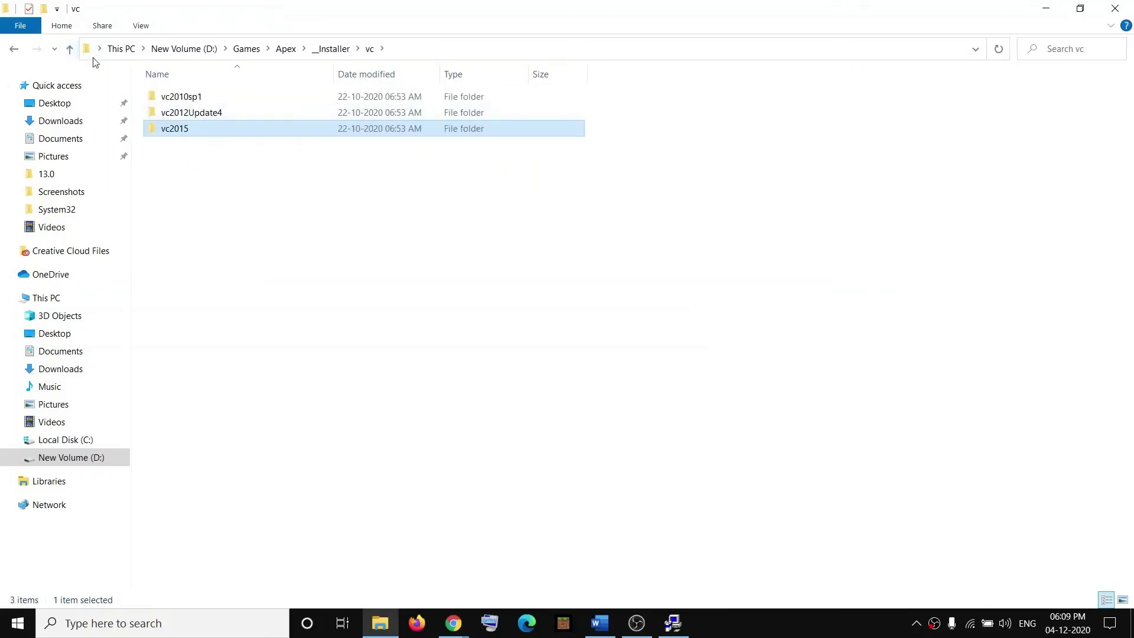
{"action": "left_click", "coordinate": [70, 50]}
{"action": "left_click", "coordinate": [71, 51]}
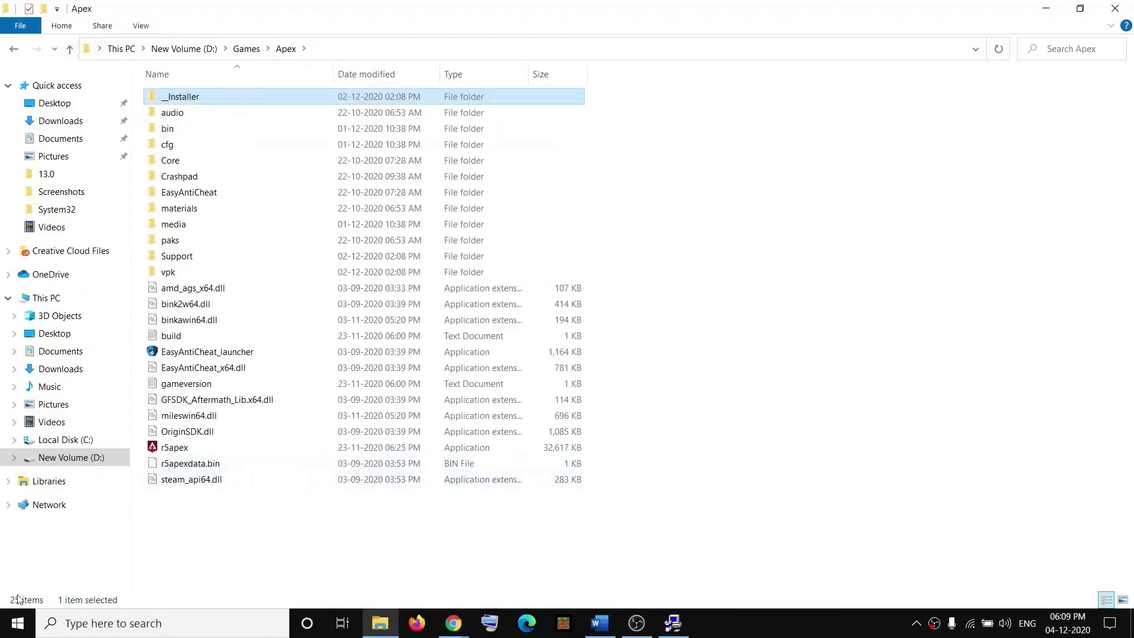
{"action": "left_click", "coordinate": [18, 623]}
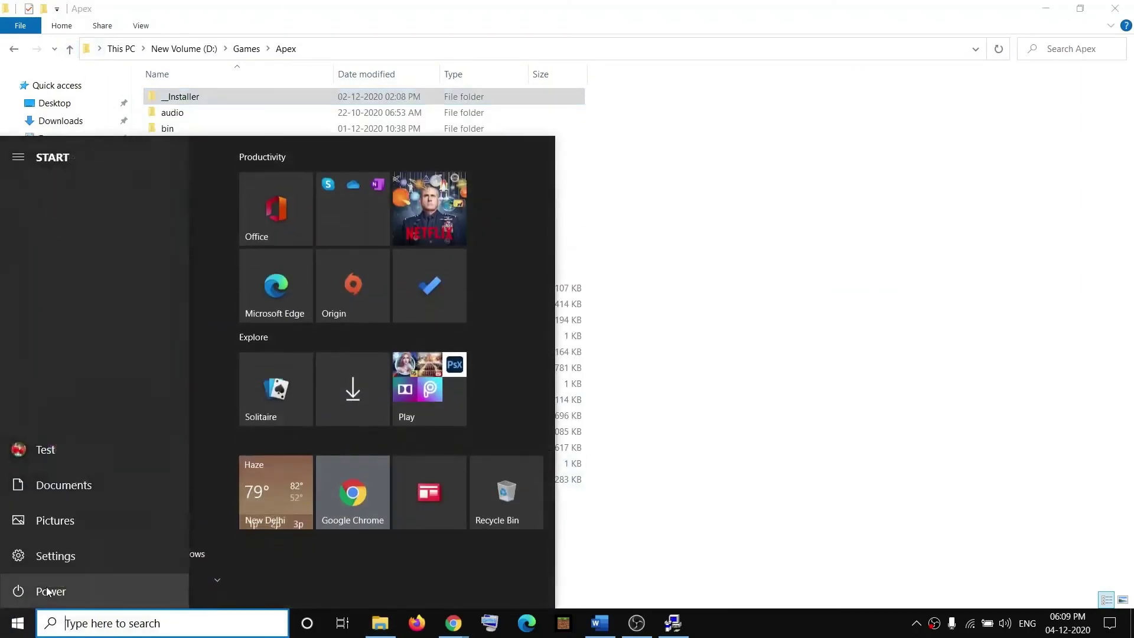
{"action": "left_click", "coordinate": [49, 591]}
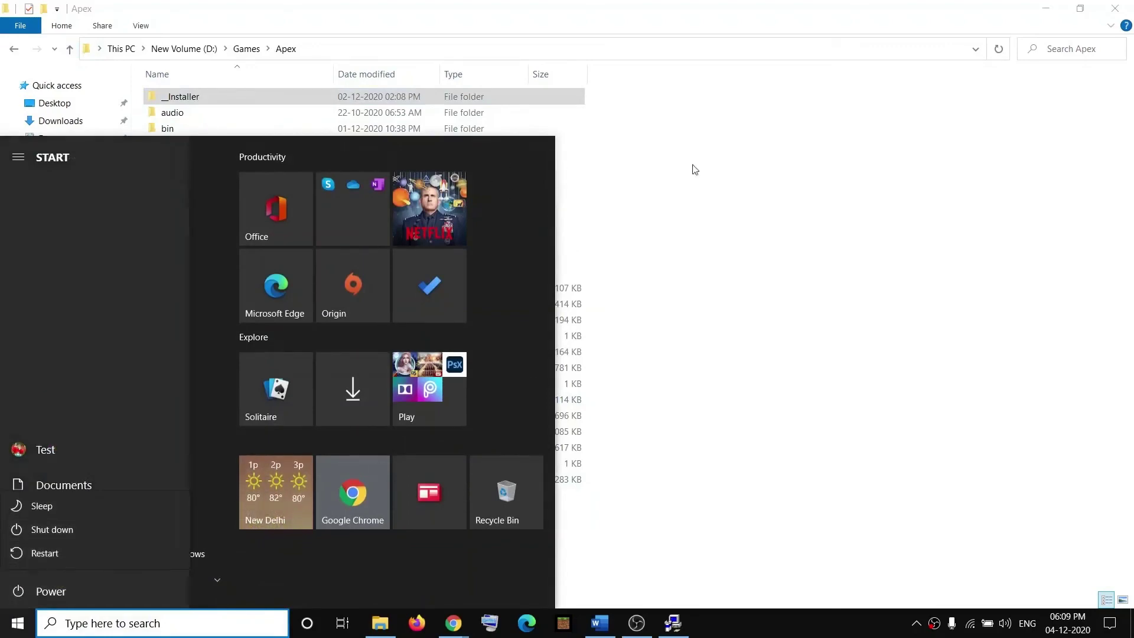
{"action": "key", "text": "Escape"}
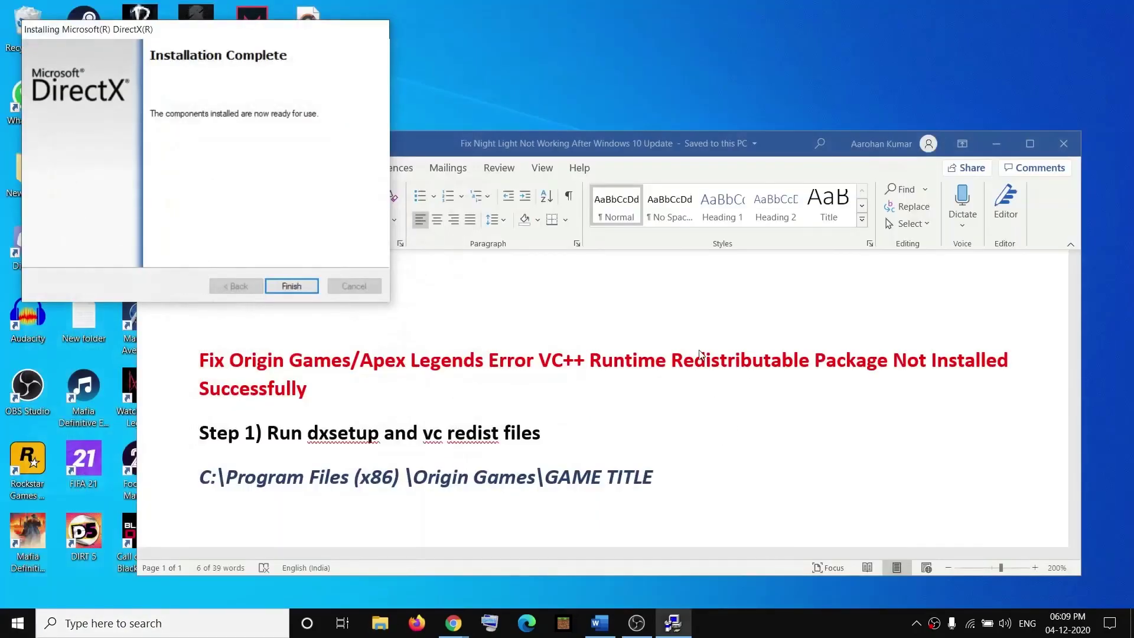
Step: Finish the DirectX installation and bring Step 2 of the Word guide into view
{"action": "left_click", "coordinate": [292, 287]}
{"action": "left_click", "coordinate": [558, 428]}
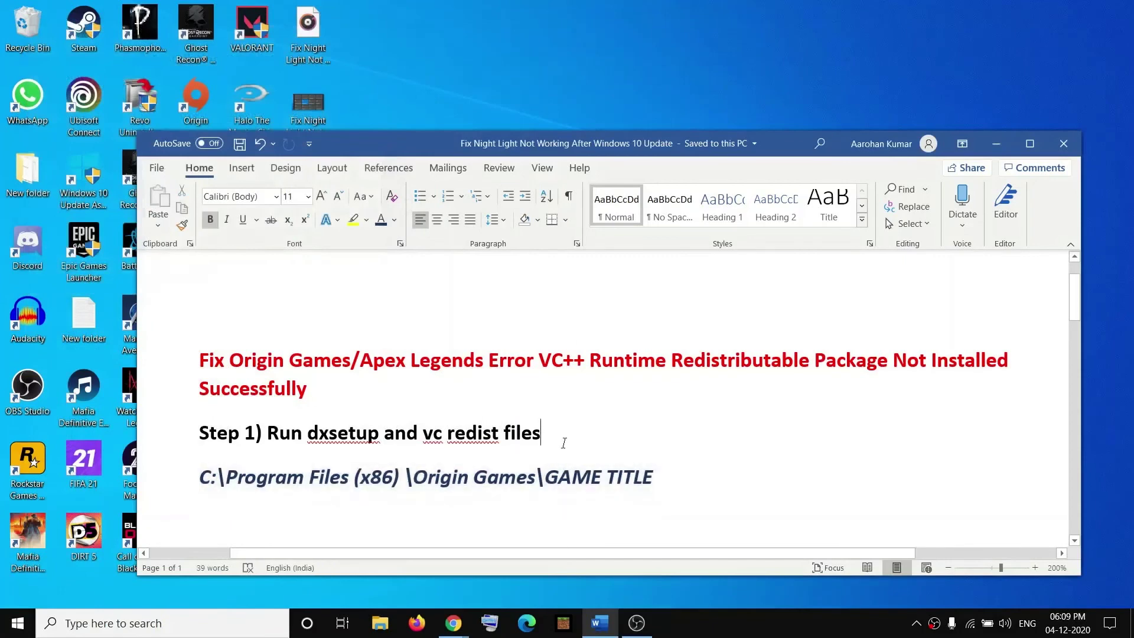
{"action": "scroll", "coordinate": [566, 443], "scroll_direction": "down", "scroll_amount": 2}
{"action": "scroll", "coordinate": [524, 442], "scroll_direction": "up", "scroll_amount": 2}
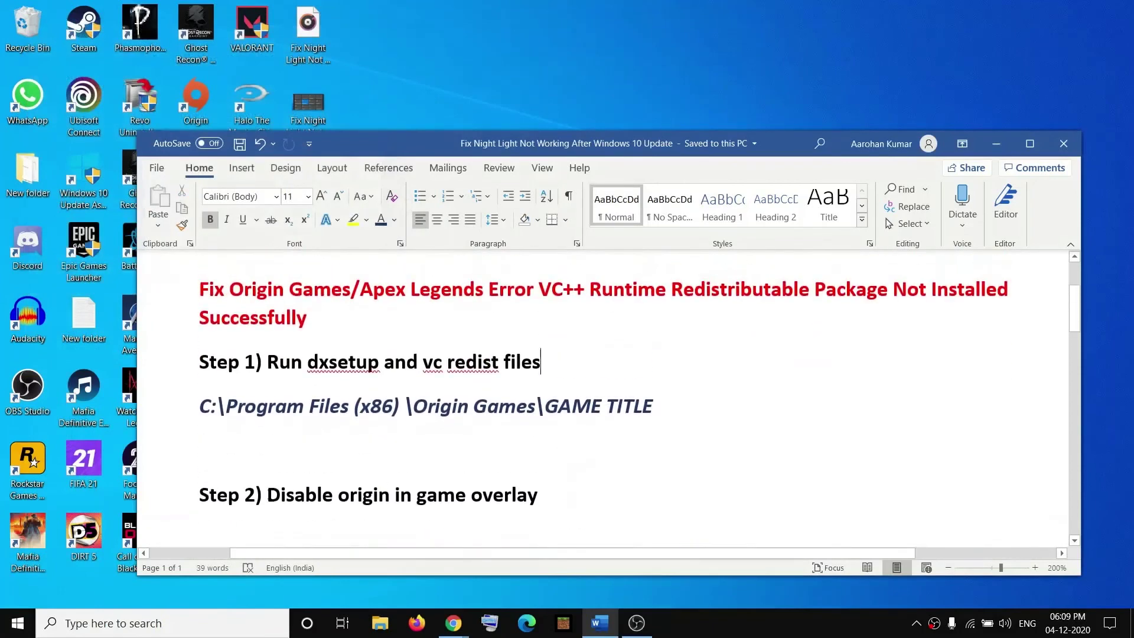
Step: Search for 'ori' and launch Origin
{"action": "left_click_drag", "start_coordinate": [269, 495], "coordinate": [539, 495]}
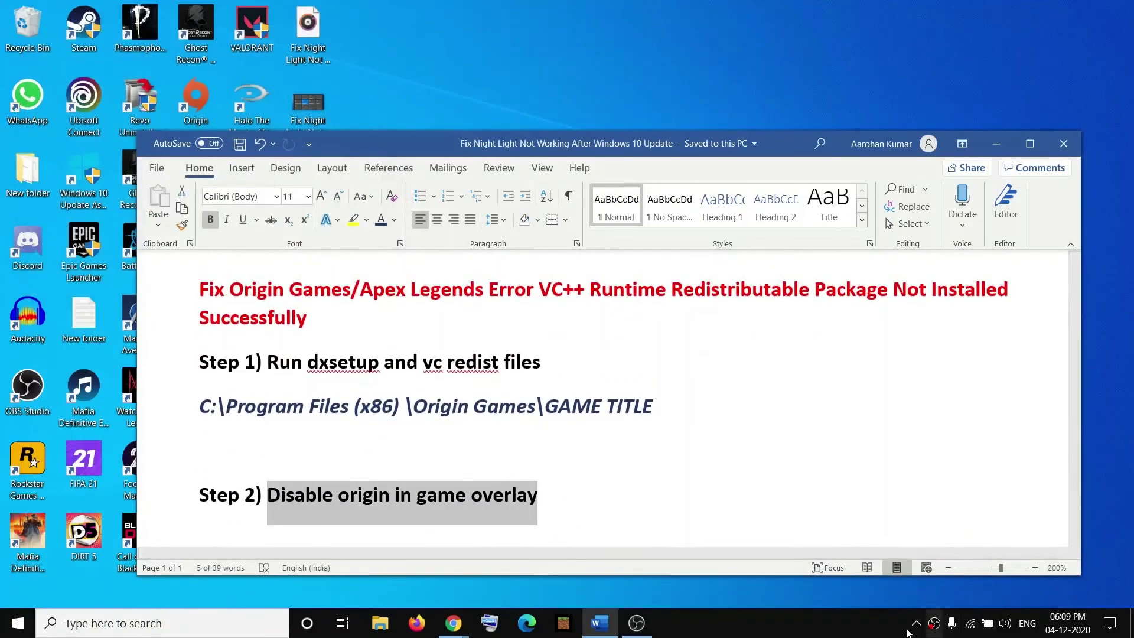
{"action": "left_click", "coordinate": [164, 618]}
{"action": "type", "text": "o"}
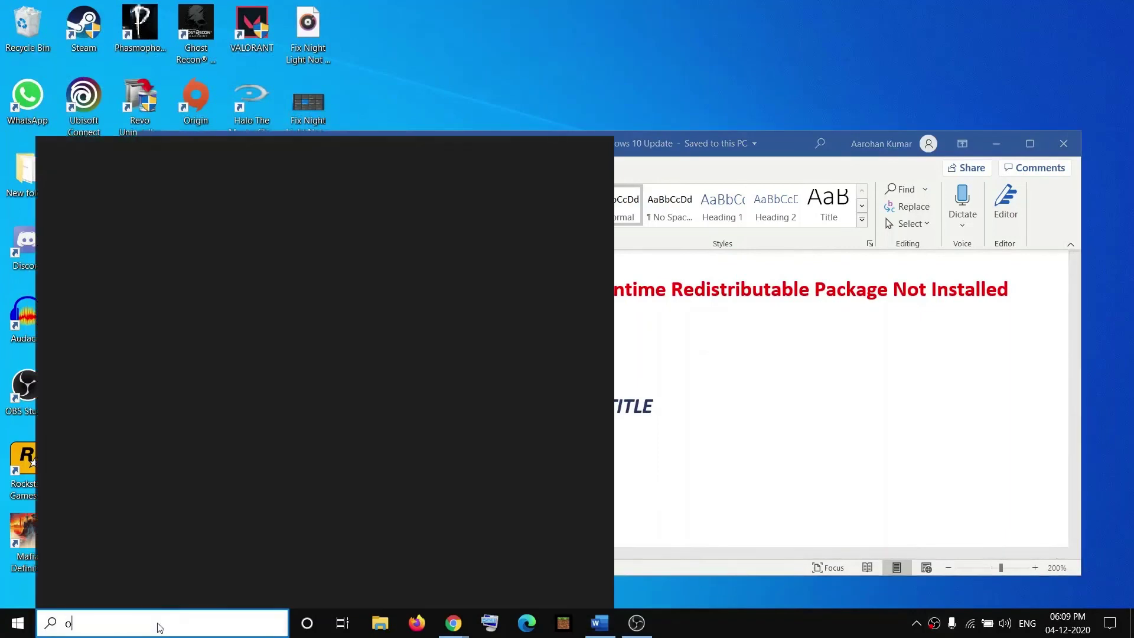
{"action": "type", "text": "ri"}
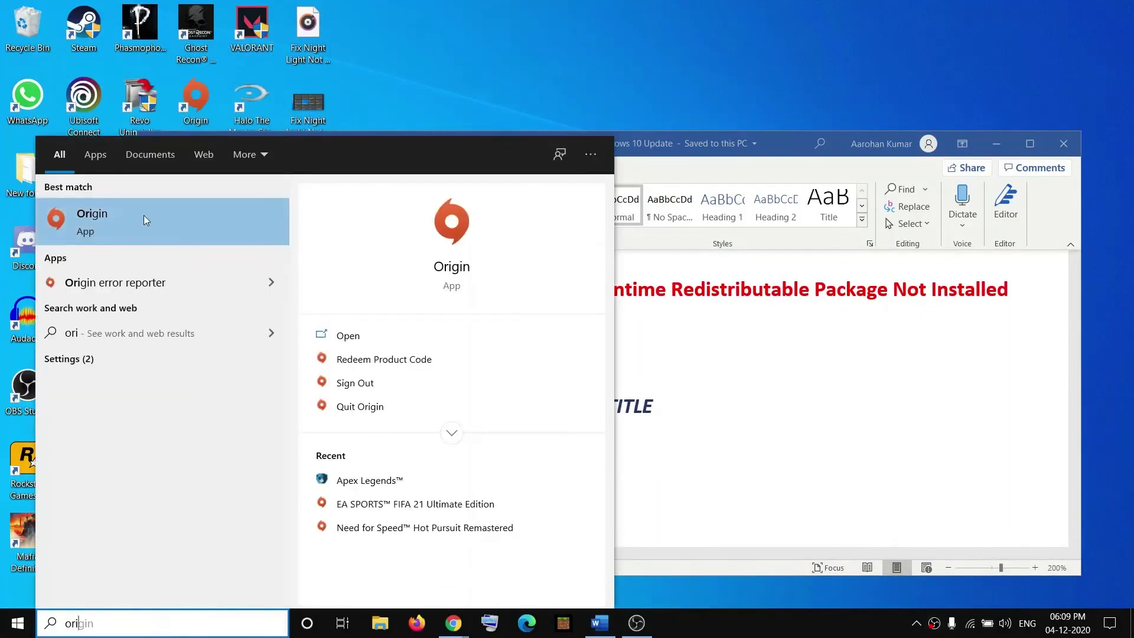
{"action": "left_click", "coordinate": [143, 216]}
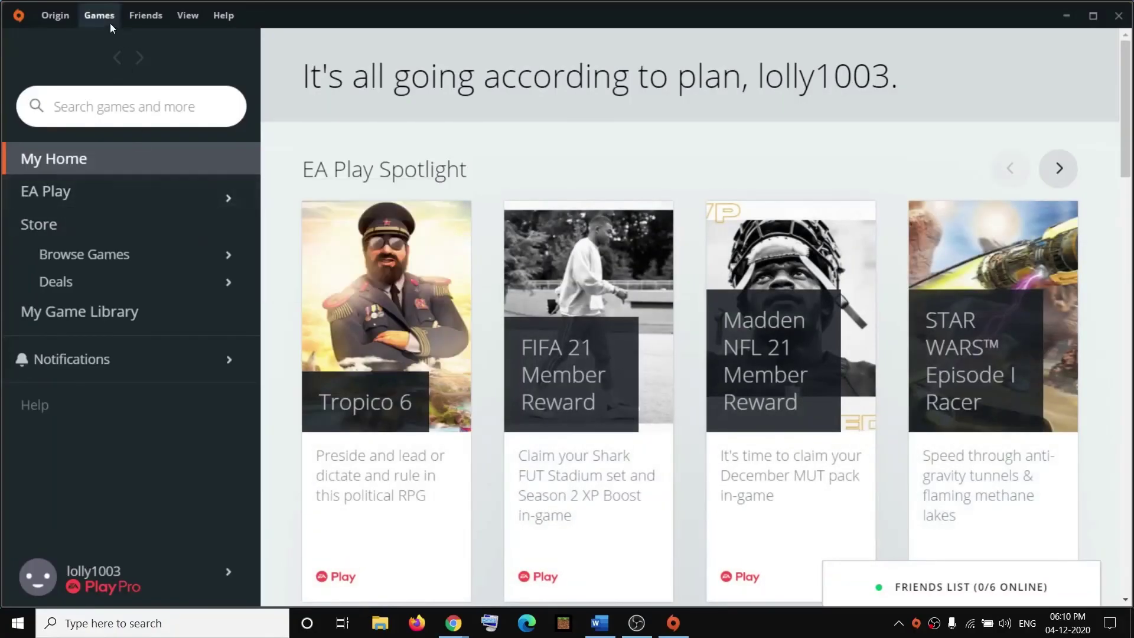
Step: Untick Enable Origin In Game in Apex Legends' Game Properties and save
{"action": "left_click", "coordinate": [118, 302]}
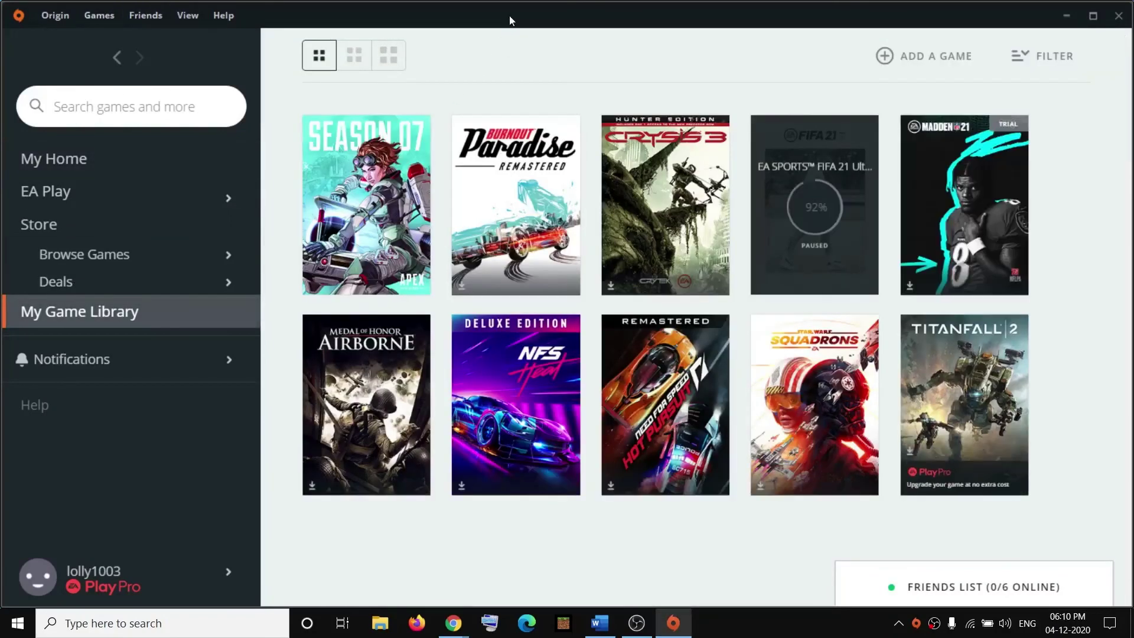
{"action": "left_click", "coordinate": [371, 207]}
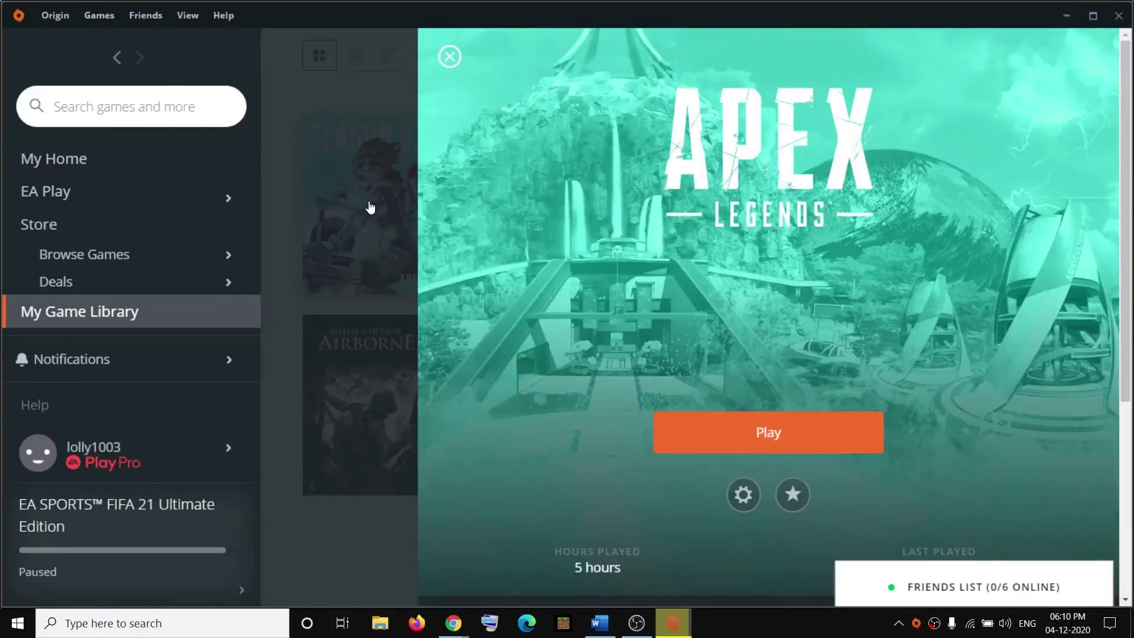
{"action": "left_click", "coordinate": [744, 497]}
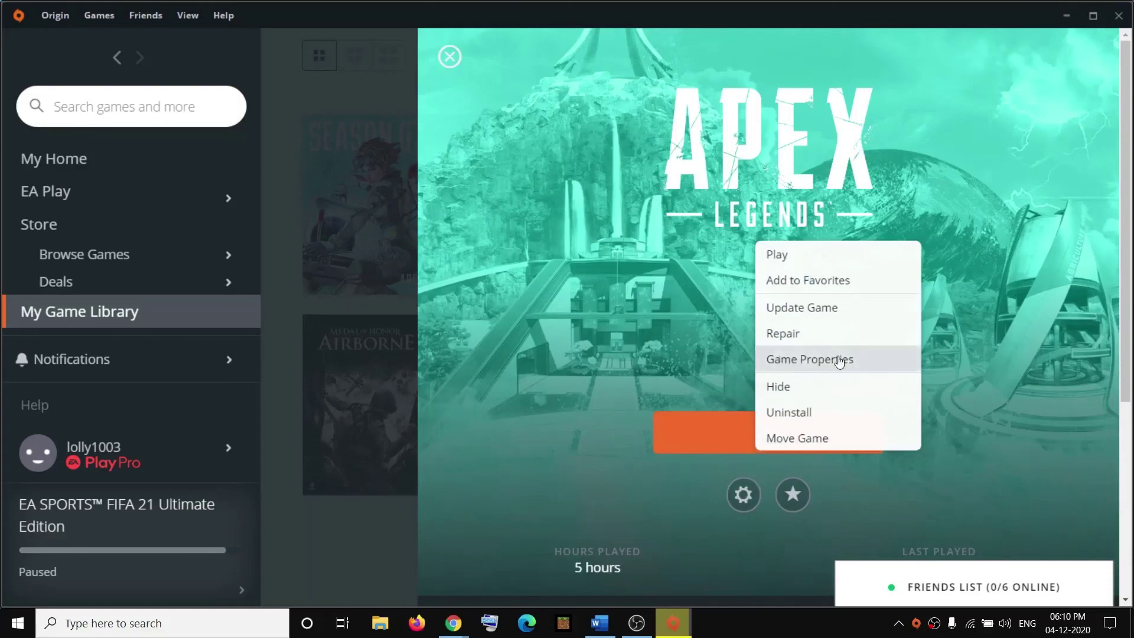
{"action": "left_click", "coordinate": [820, 359]}
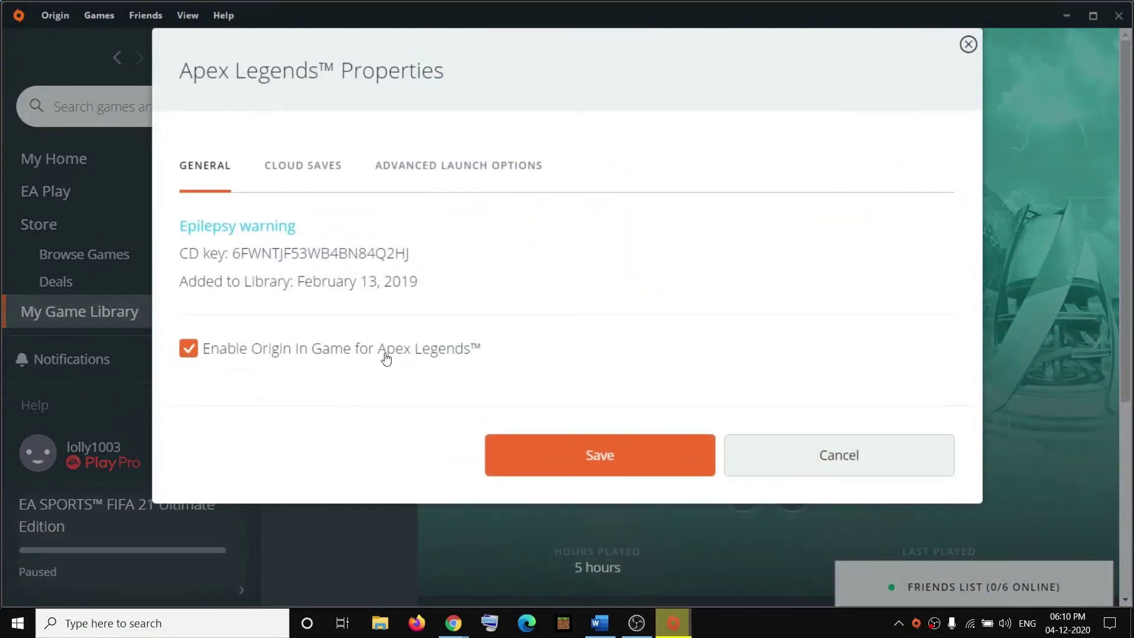
{"action": "left_click", "coordinate": [188, 349]}
{"action": "left_click", "coordinate": [610, 463]}
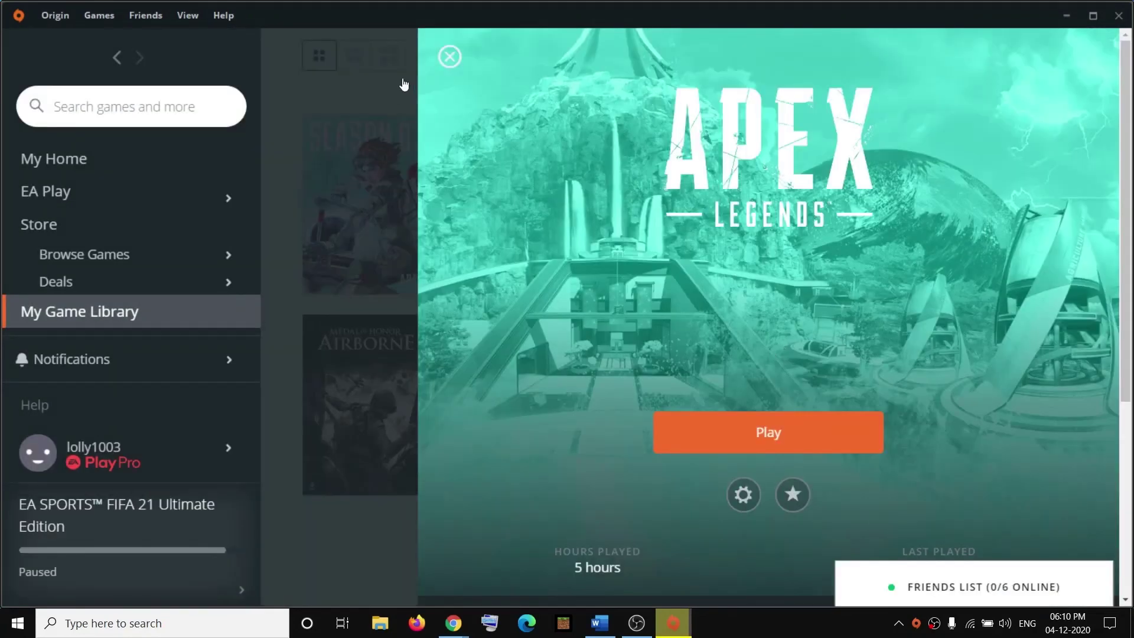
Step: Close the Apex page, then select the support.microsoft.com Visual C++ link in the Word guide
{"action": "left_click", "coordinate": [450, 57]}
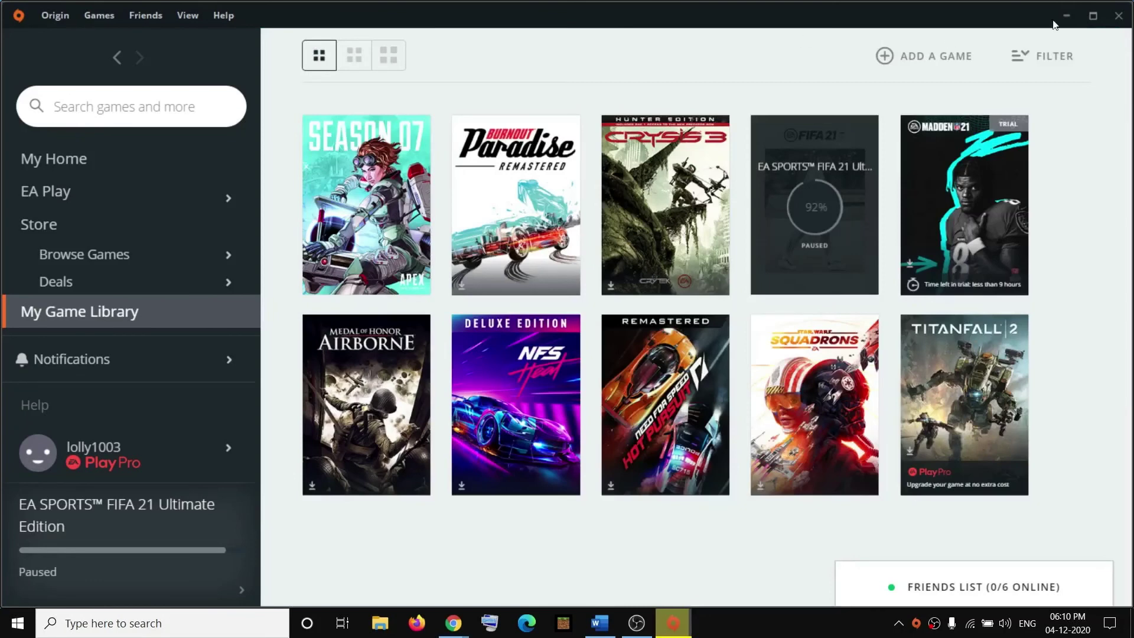
{"action": "left_click", "coordinate": [599, 623]}
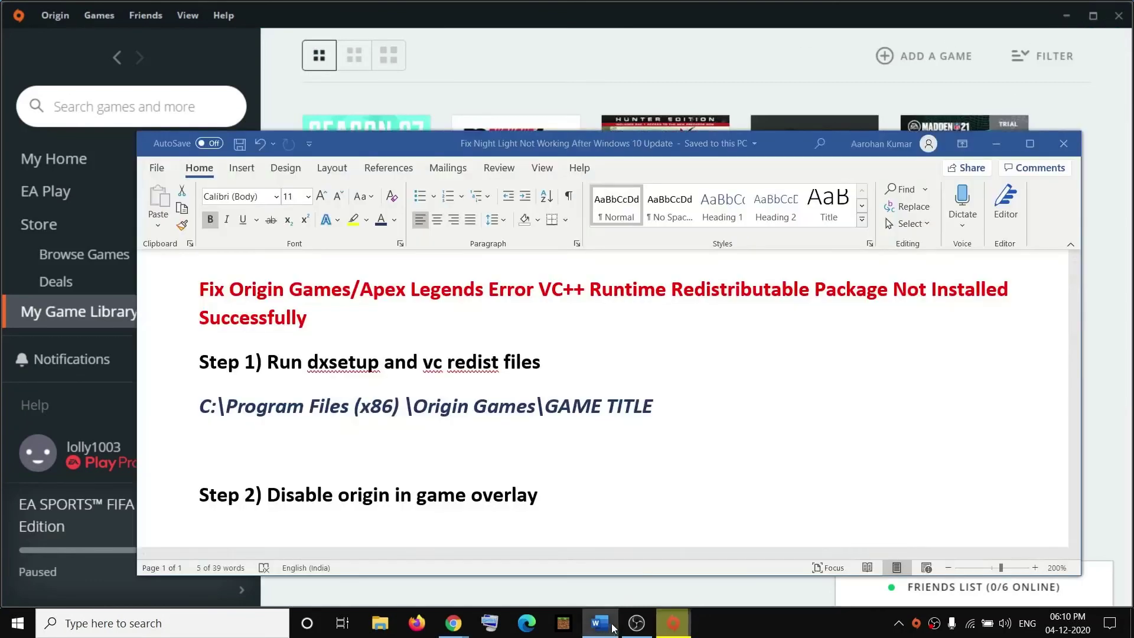
{"action": "scroll", "coordinate": [466, 438], "scroll_direction": "down", "scroll_amount": 4}
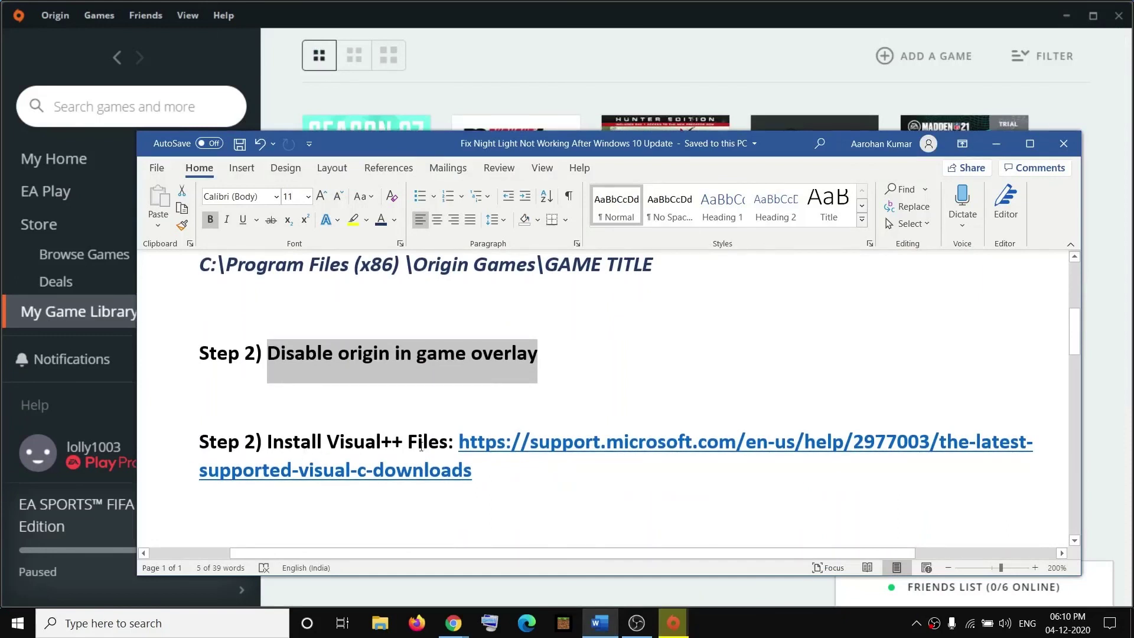
{"action": "left_click_drag", "start_coordinate": [487, 474], "coordinate": [461, 442]}
{"action": "key", "text": "ctrl+c"}
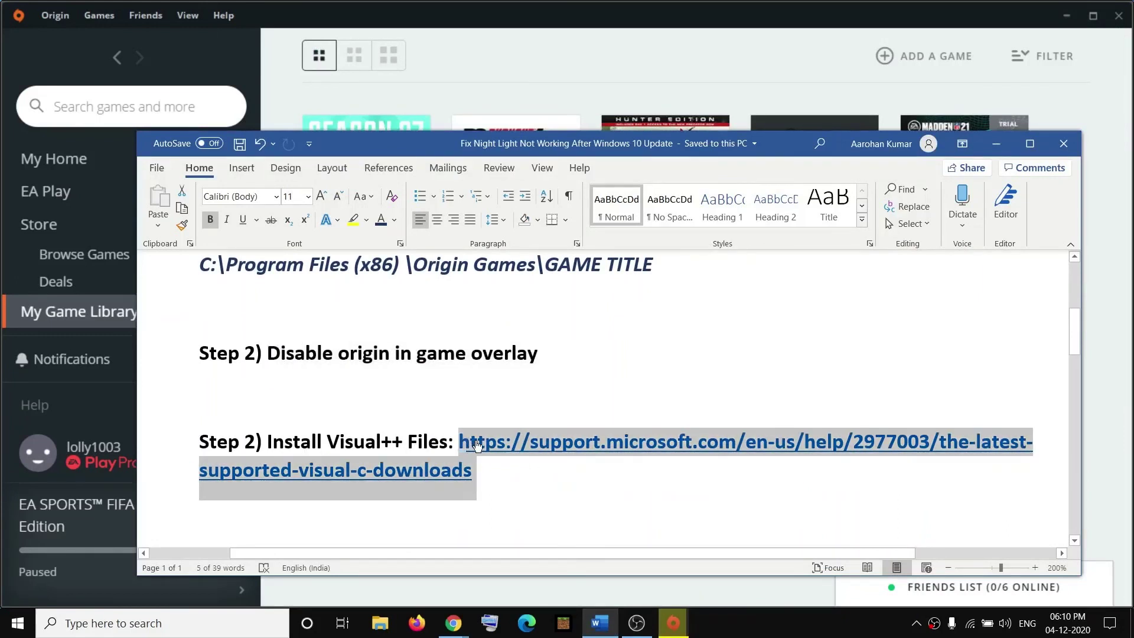
Step: Open Microsoft's latest Visual C++ downloads article from the pasted link in Chrome
{"action": "mouse_move", "coordinate": [453, 623]}
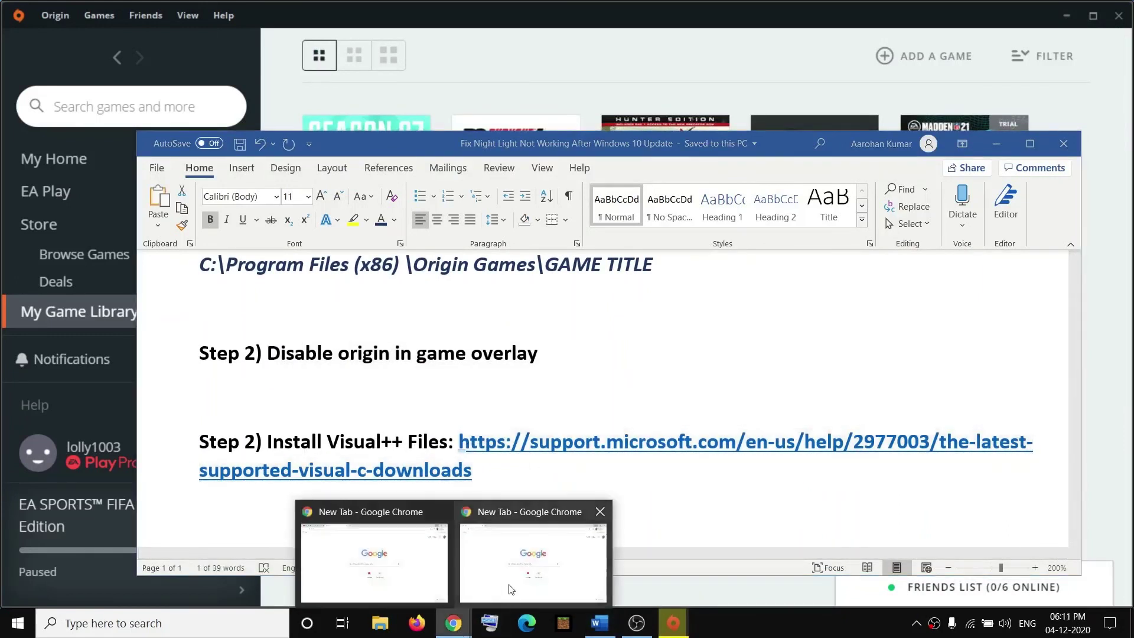
{"action": "left_click", "coordinate": [513, 585]}
{"action": "key", "text": "ctrl+v"}
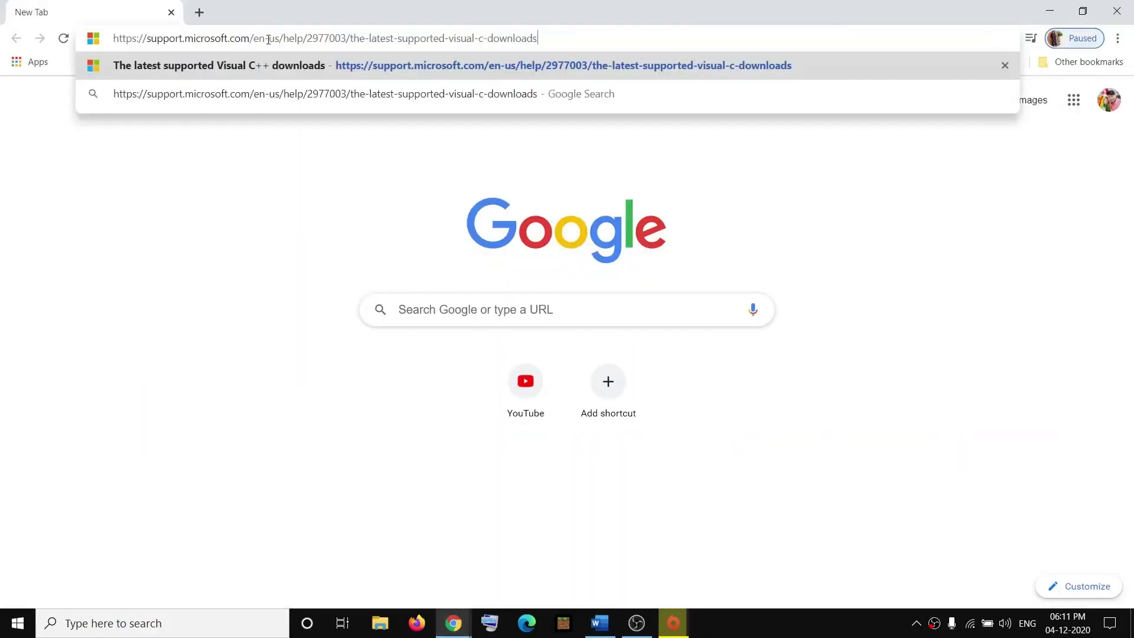
{"action": "key", "text": "Return"}
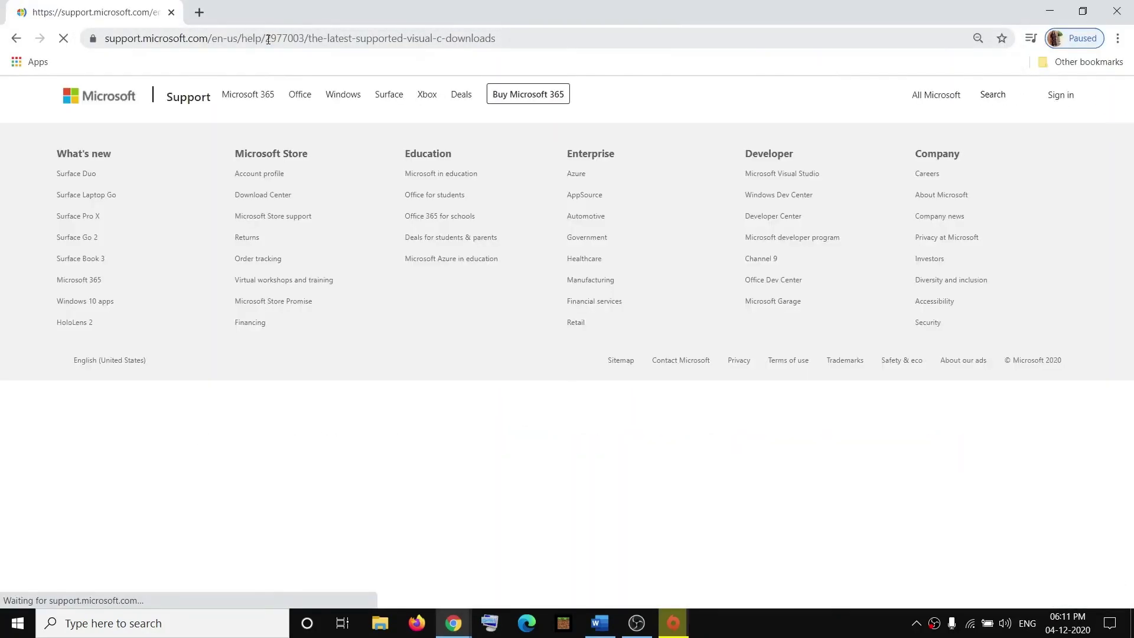
{"action": "scroll", "coordinate": [289, 331], "scroll_direction": "down", "scroll_amount": 2}
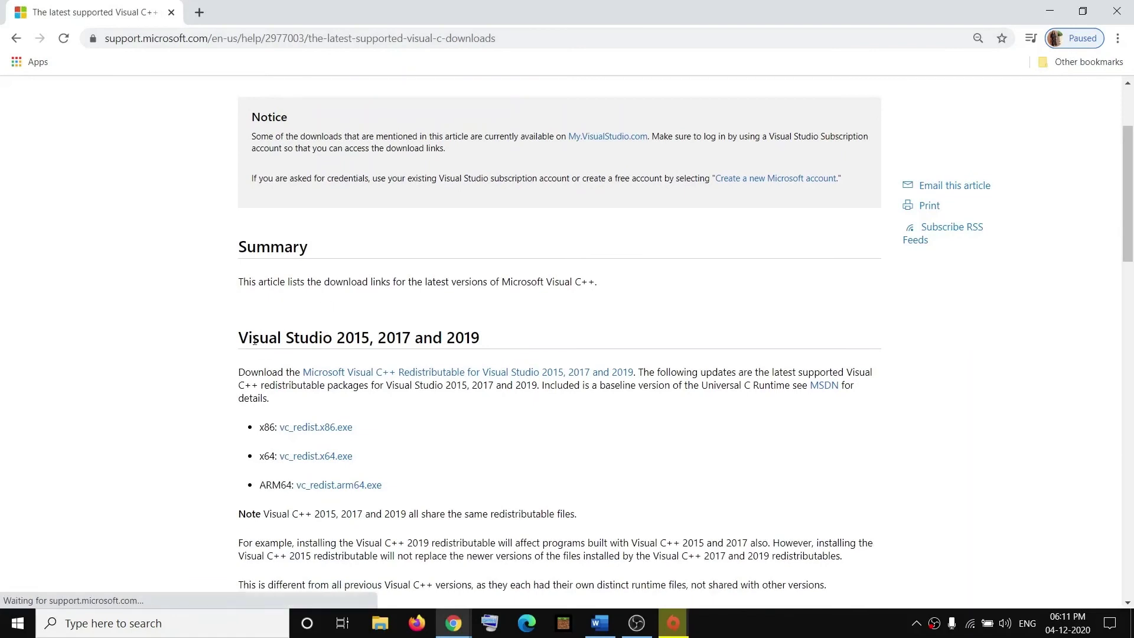
{"action": "left_click_drag", "start_coordinate": [239, 337], "coordinate": [434, 334]}
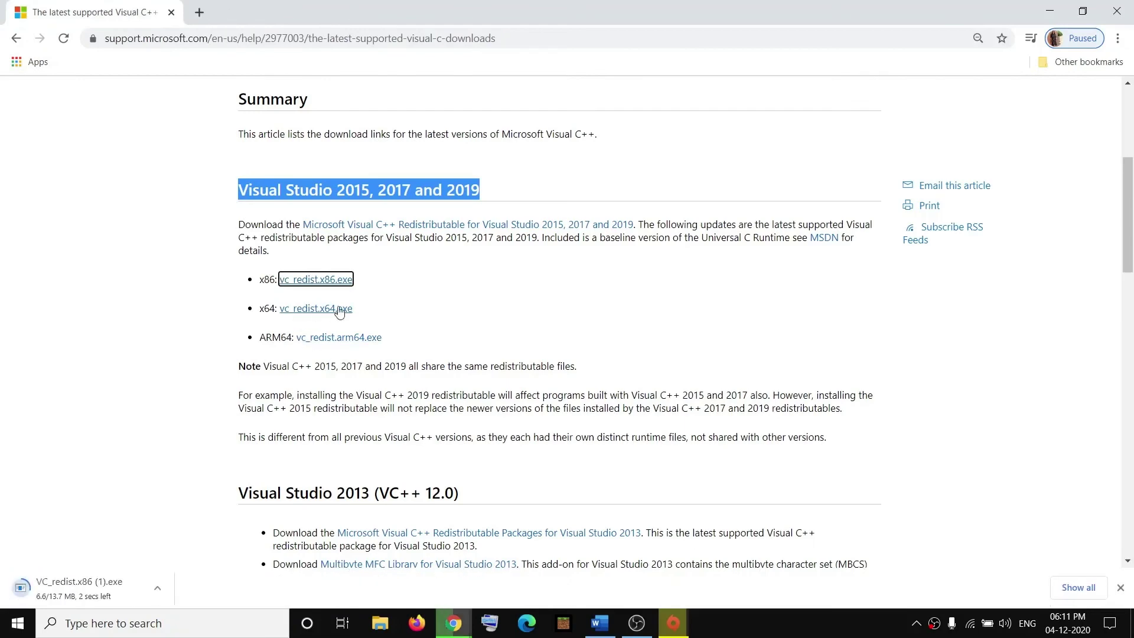
Step: Download the 2015-2019 x64 redistributable and run the downloaded x86 installer
{"action": "left_click", "coordinate": [319, 312]}
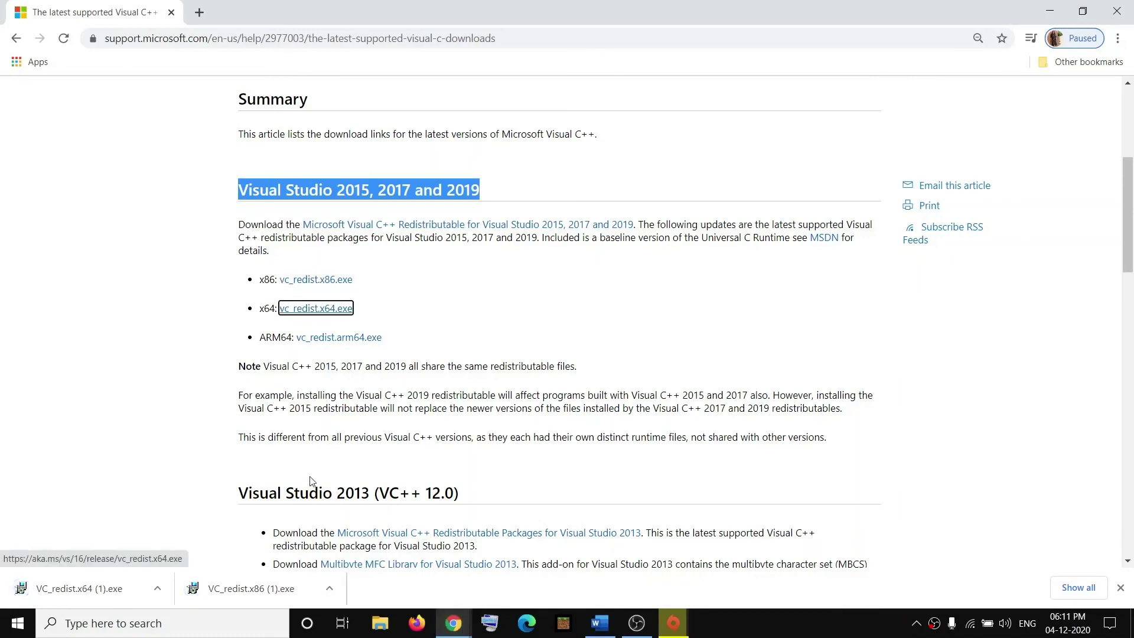
{"action": "left_click", "coordinate": [230, 588]}
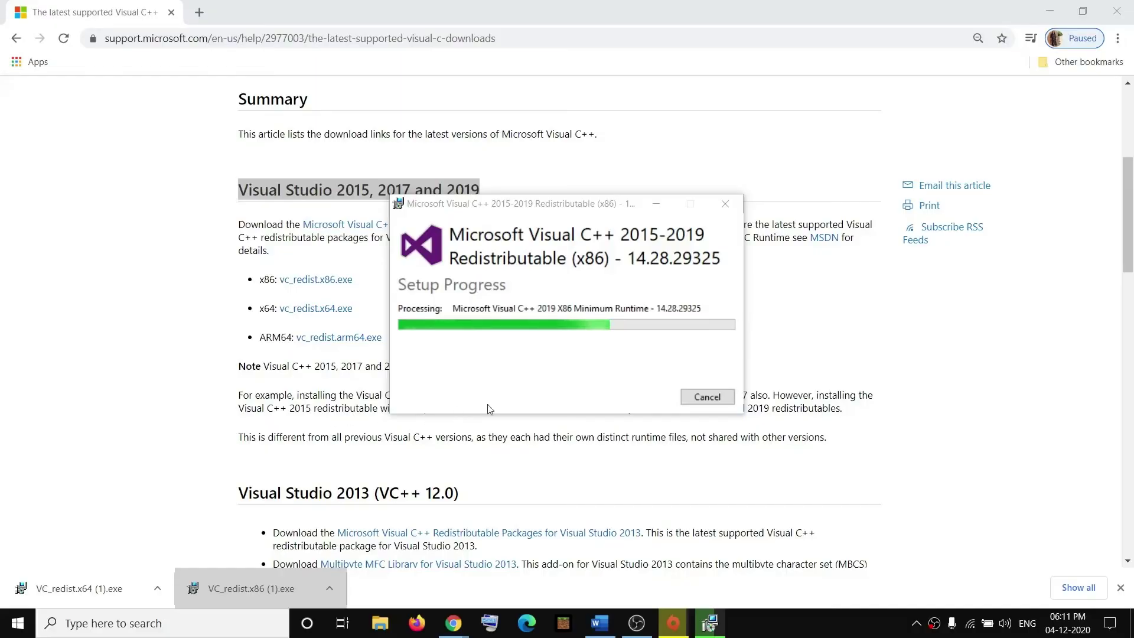
{"action": "scroll", "coordinate": [426, 381], "scroll_direction": "down", "scroll_amount": 4}
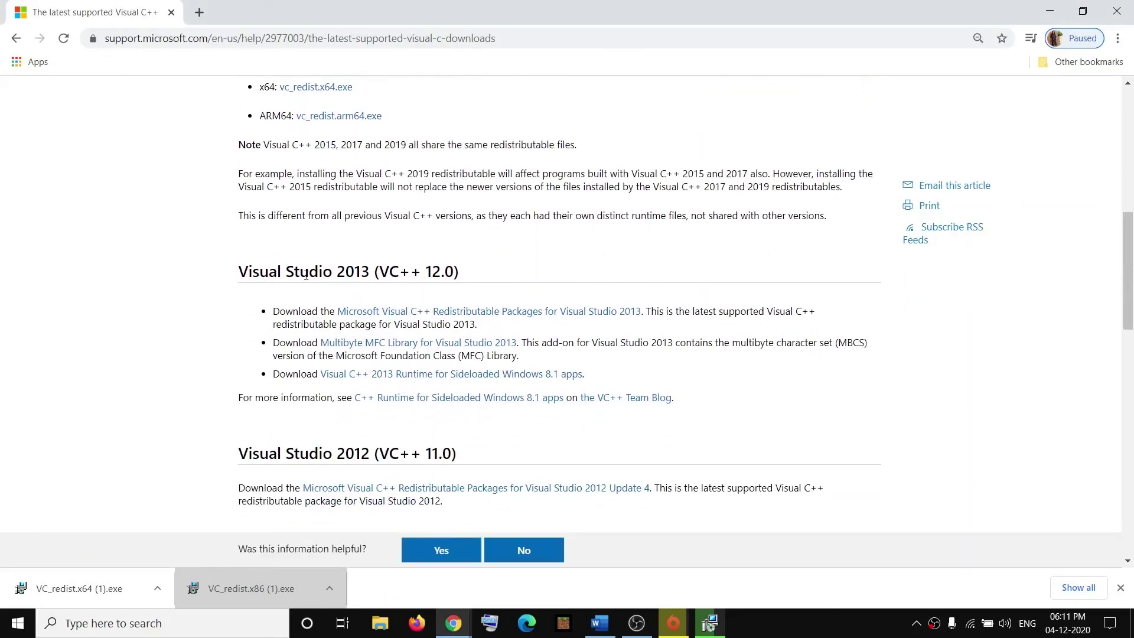
Step: Download the English-US Visual C++ 2013 vcredist_x64 and vcredist_x86 packages
{"action": "left_click", "coordinate": [538, 313]}
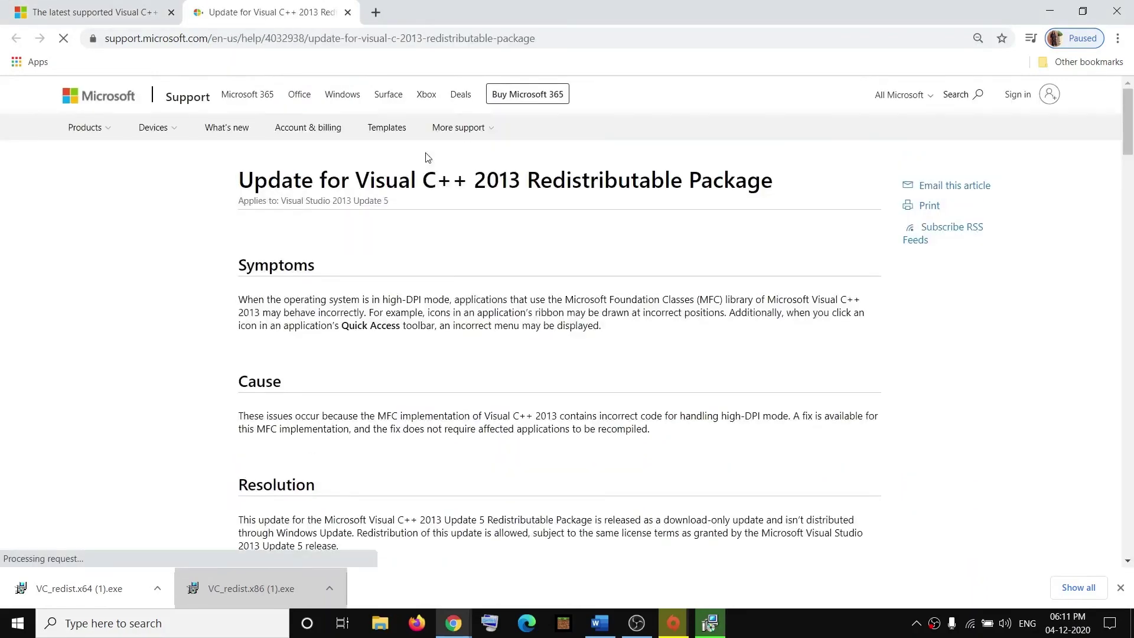
{"action": "scroll", "coordinate": [602, 355], "scroll_direction": "down", "scroll_amount": 8}
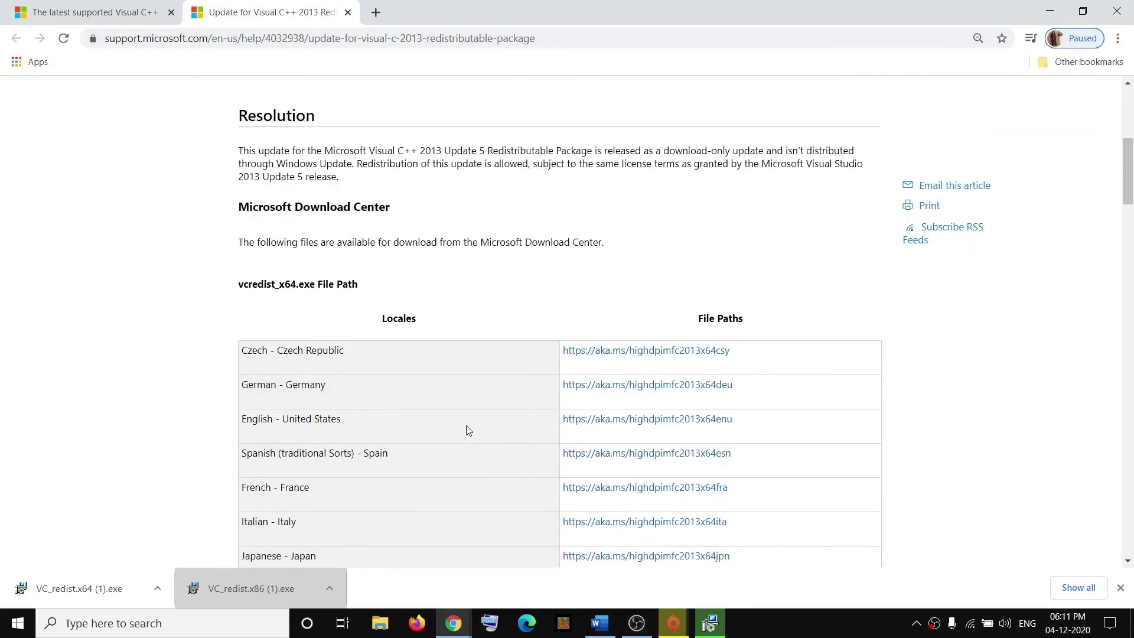
{"action": "left_click_drag", "start_coordinate": [280, 210], "coordinate": [313, 211]}
{"action": "scroll", "coordinate": [339, 342], "scroll_direction": "down", "scroll_amount": 6}
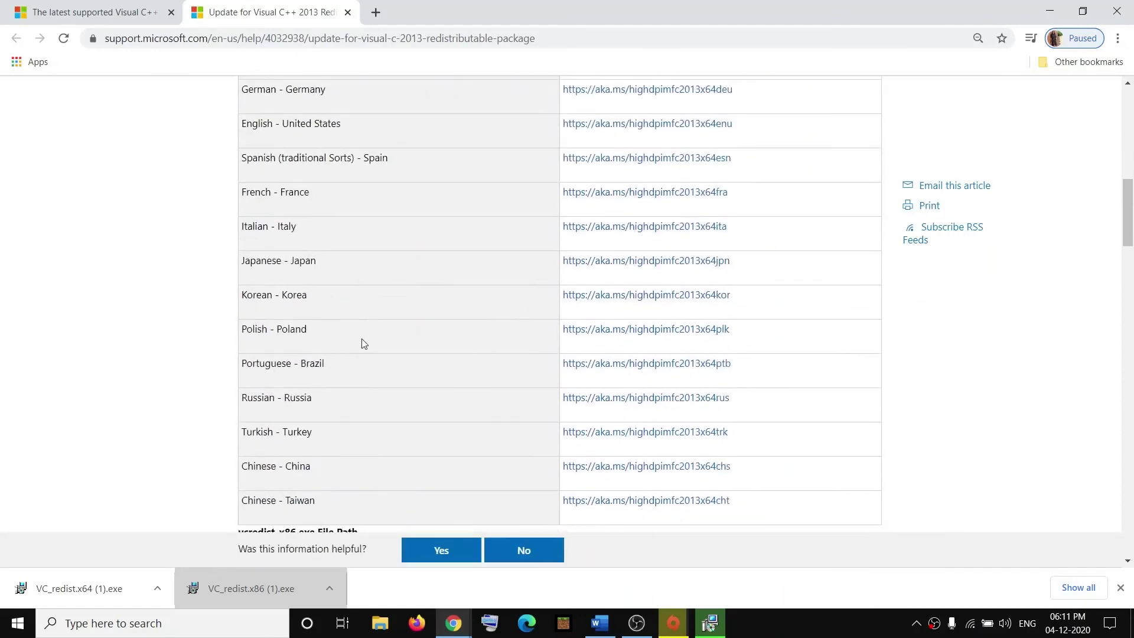
{"action": "left_click_drag", "start_coordinate": [286, 383], "coordinate": [418, 400]}
{"action": "scroll", "coordinate": [418, 400], "scroll_direction": "up", "scroll_amount": 6}
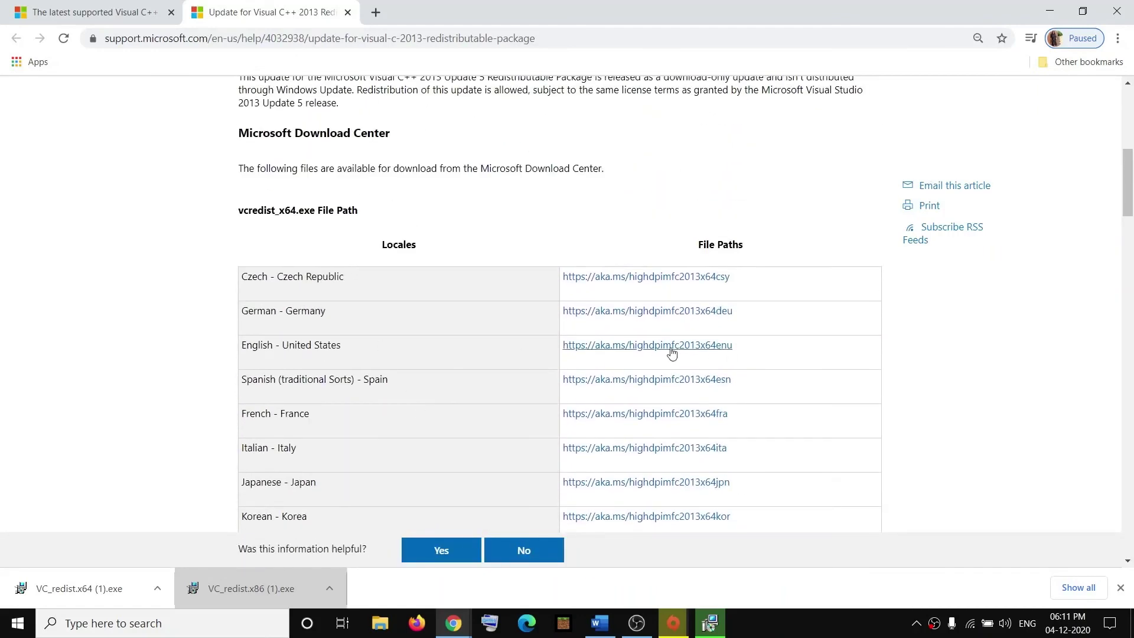
{"action": "left_click", "coordinate": [597, 348]}
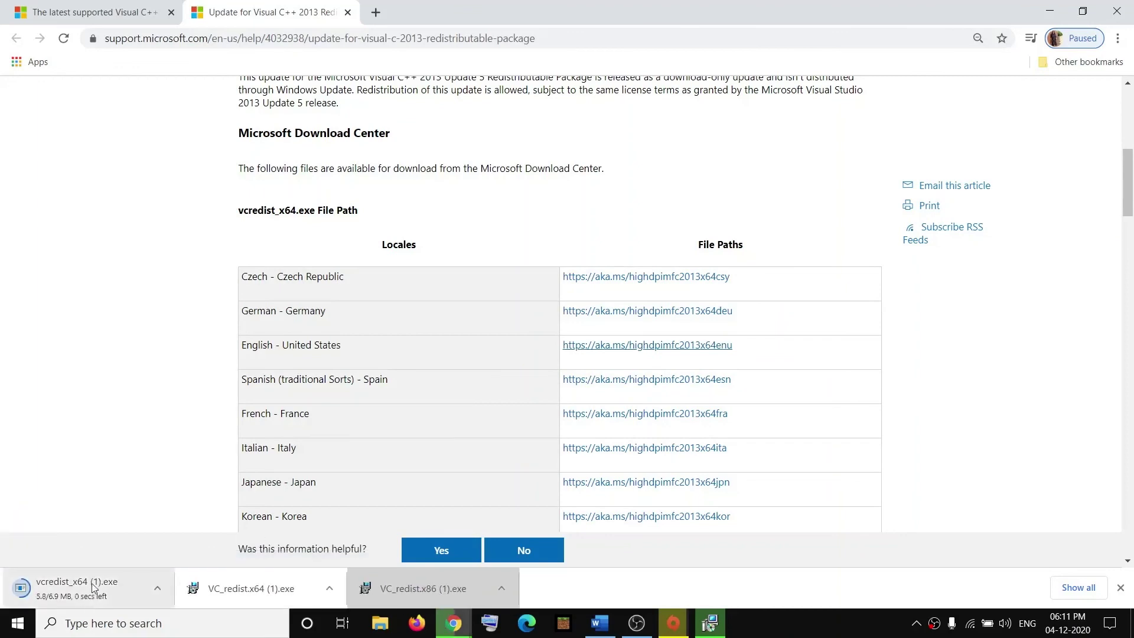
{"action": "scroll", "coordinate": [408, 362], "scroll_direction": "down", "scroll_amount": 6}
{"action": "scroll", "coordinate": [412, 364], "scroll_direction": "down", "scroll_amount": 2}
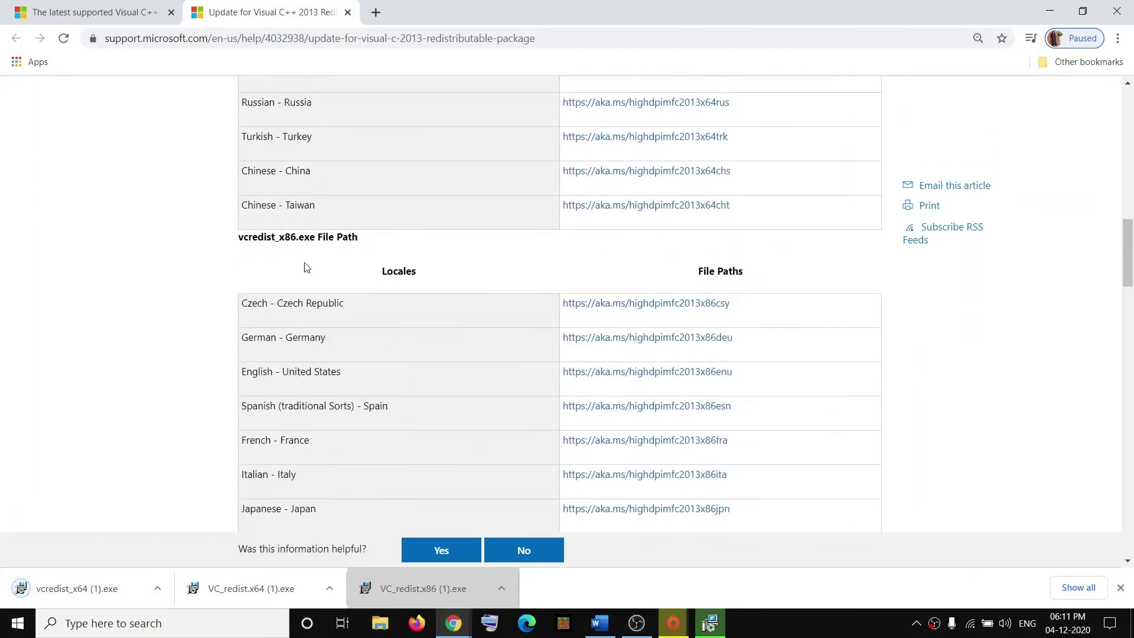
{"action": "left_click", "coordinate": [597, 371]}
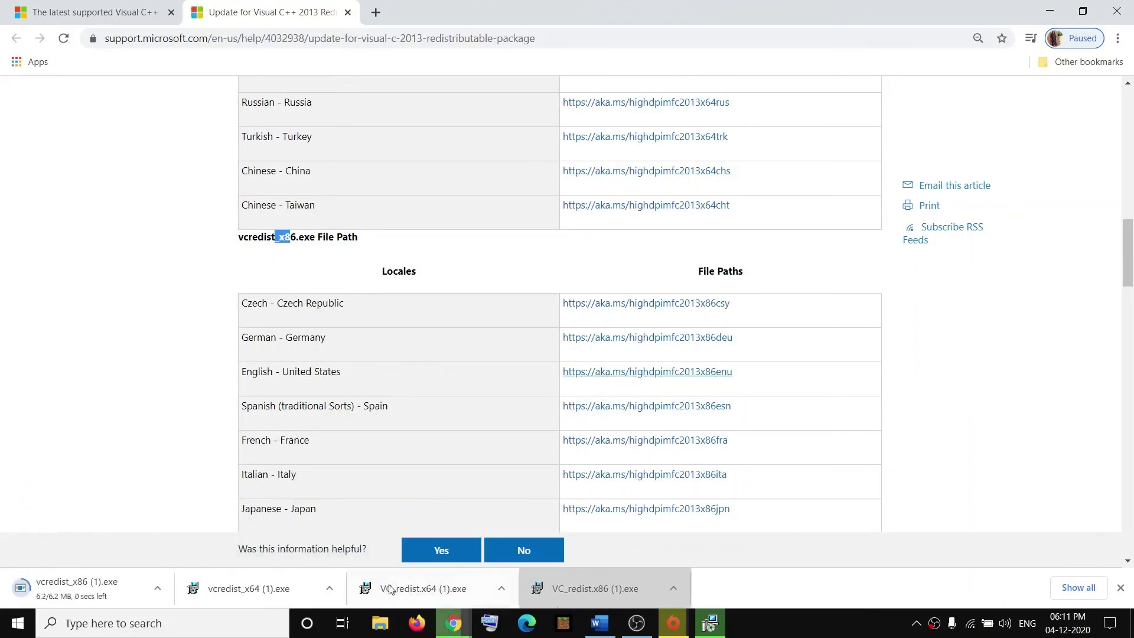
Step: Dismiss the 2015-2019 x86 setup success message and launch the VC_redist.x64 installer
{"action": "left_click", "coordinate": [710, 623]}
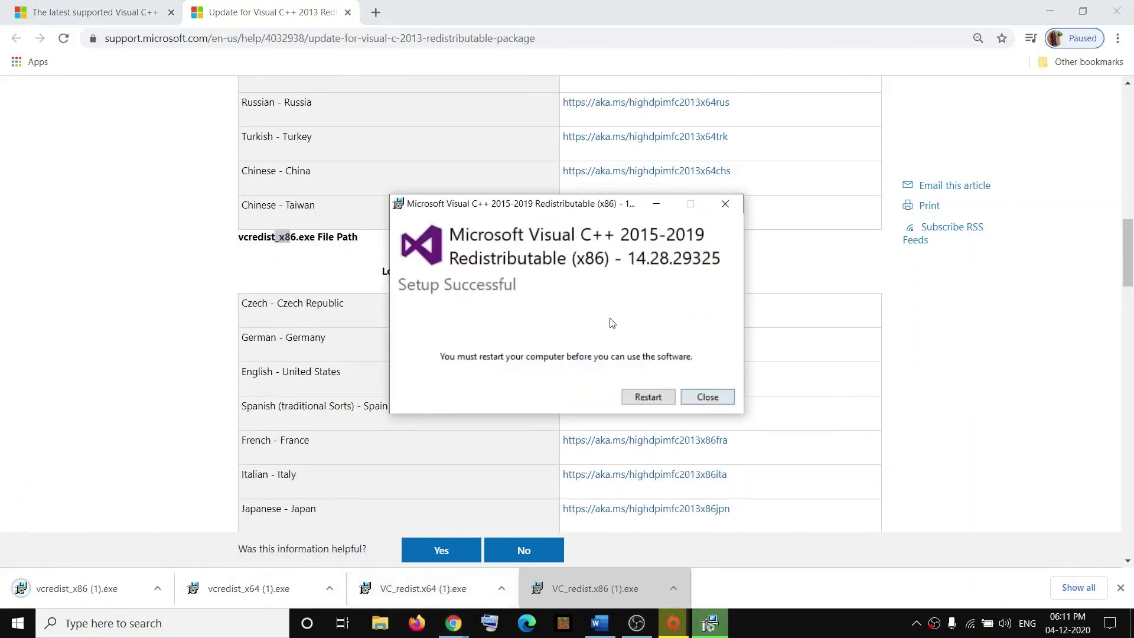
{"action": "left_click", "coordinate": [705, 399]}
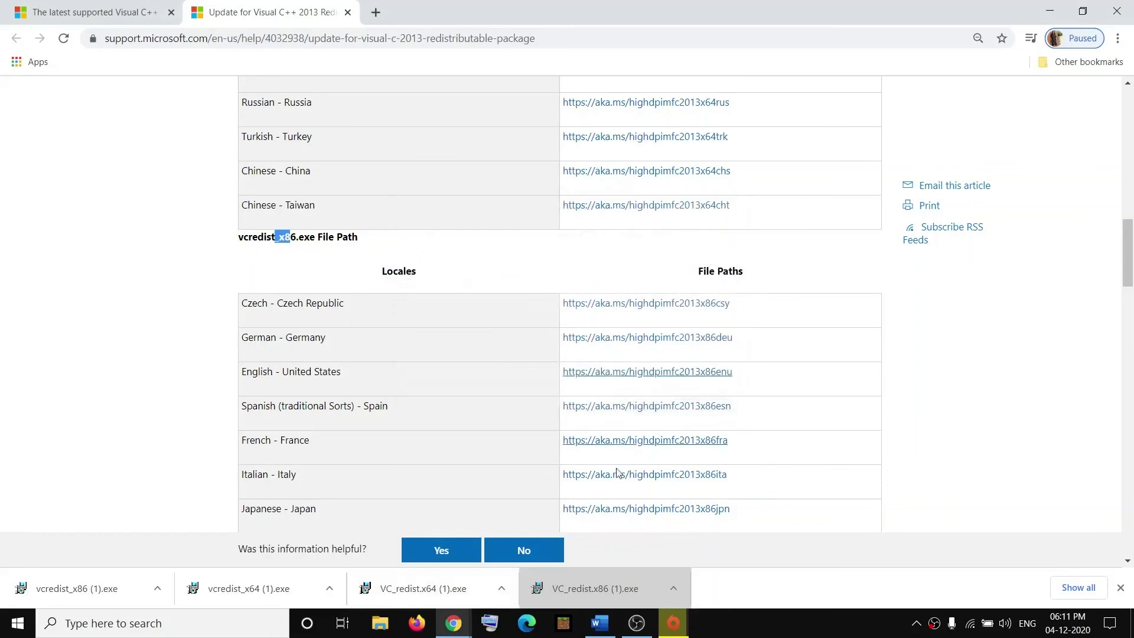
{"action": "left_click", "coordinate": [447, 593]}
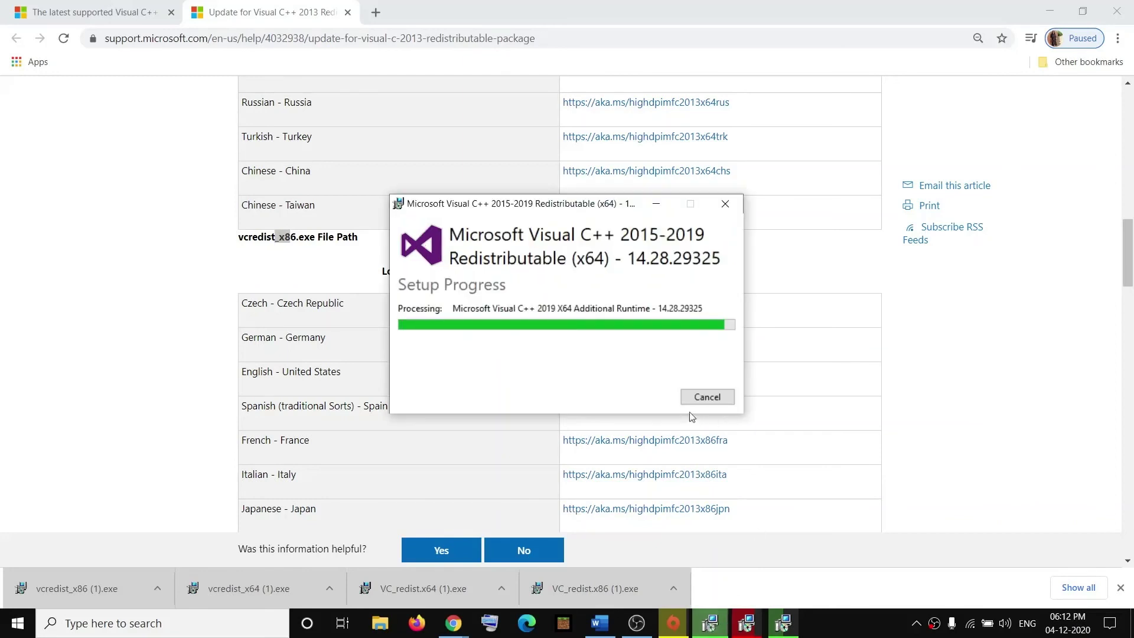
Step: Dismiss the success dialogs for the 2015-2019 x64, 2013 x86 and 2013 x64 redistributables
{"action": "left_click", "coordinate": [707, 397]}
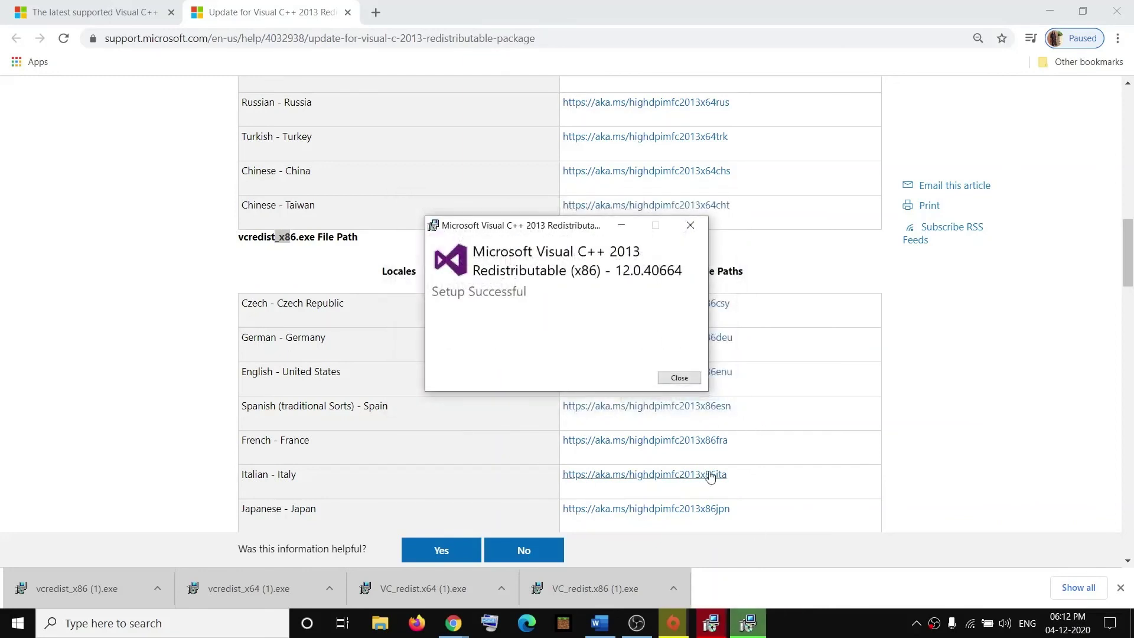
{"action": "left_click", "coordinate": [678, 376]}
{"action": "left_click", "coordinate": [708, 630]}
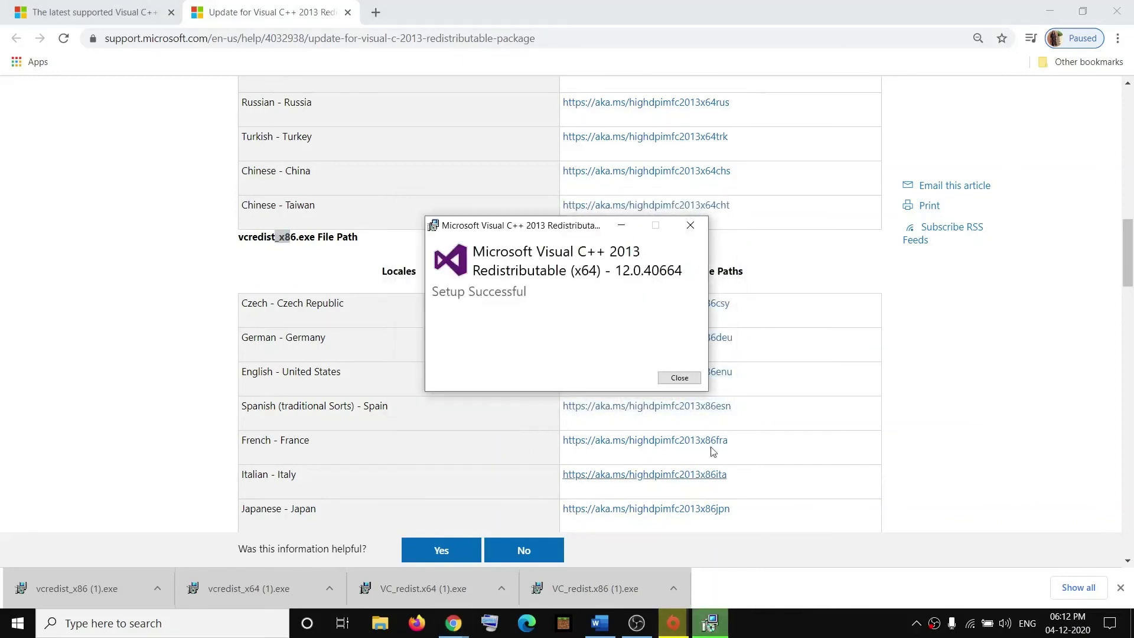
{"action": "left_click", "coordinate": [683, 381]}
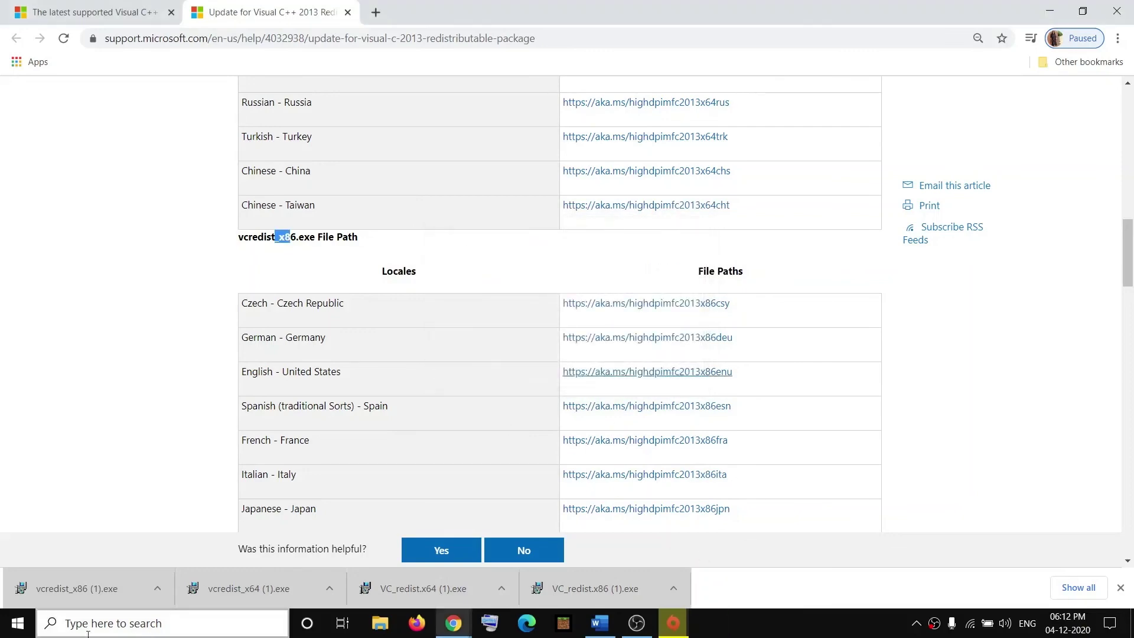
Step: Bring up the Start Menu power options, then back out without restarting
{"action": "left_click", "coordinate": [14, 632]}
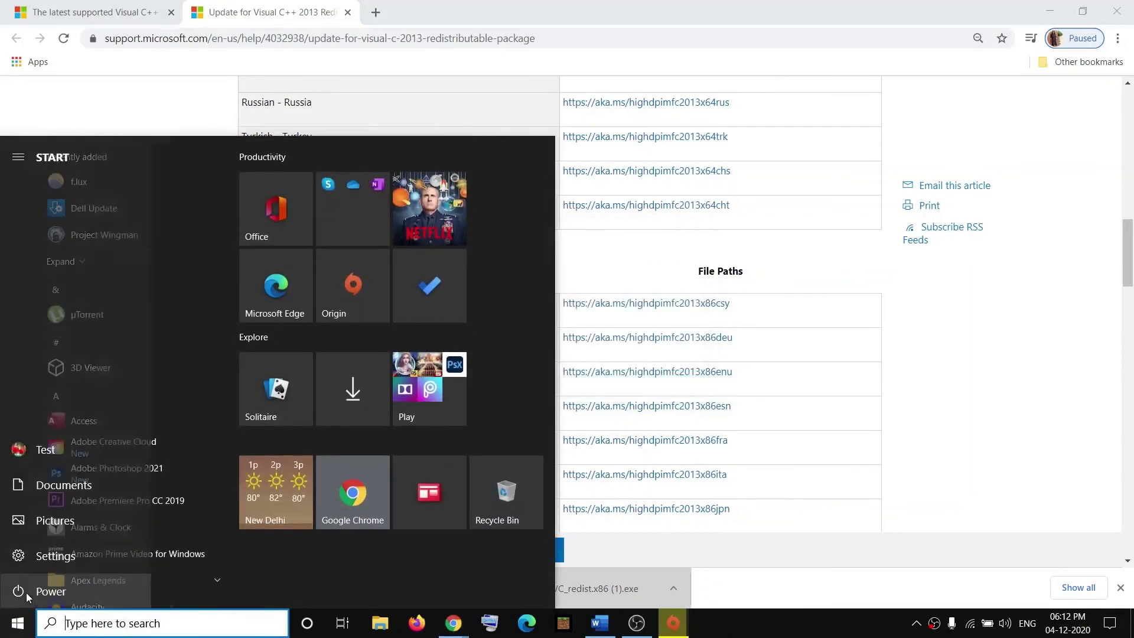
{"action": "left_click", "coordinate": [43, 598]}
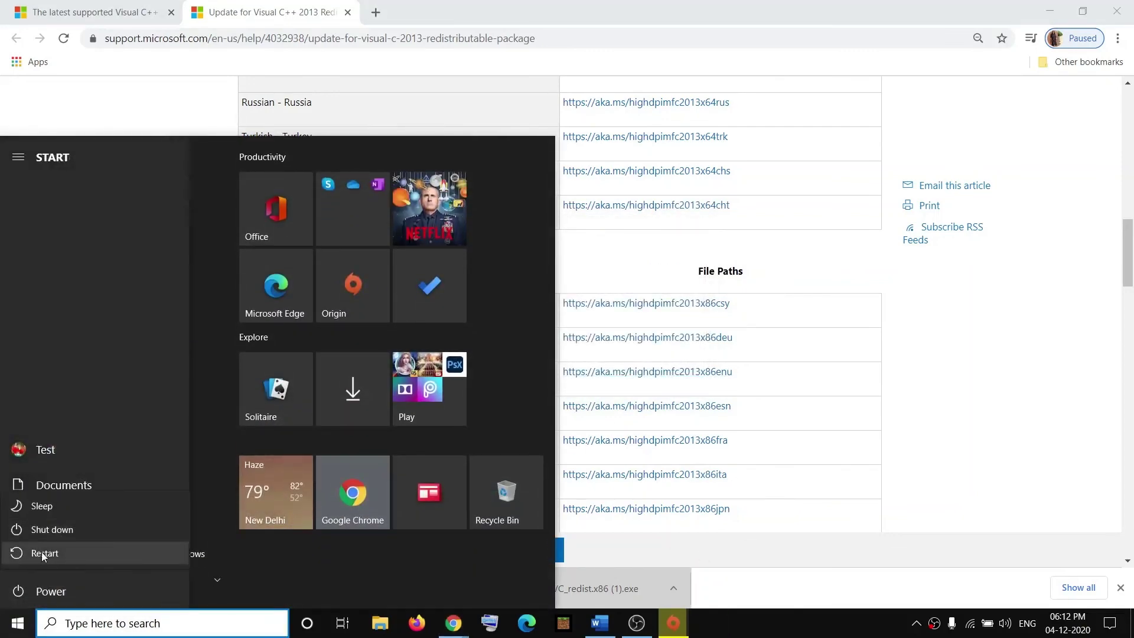
{"action": "key", "text": "Escape"}
{"action": "key", "text": "Escape"}
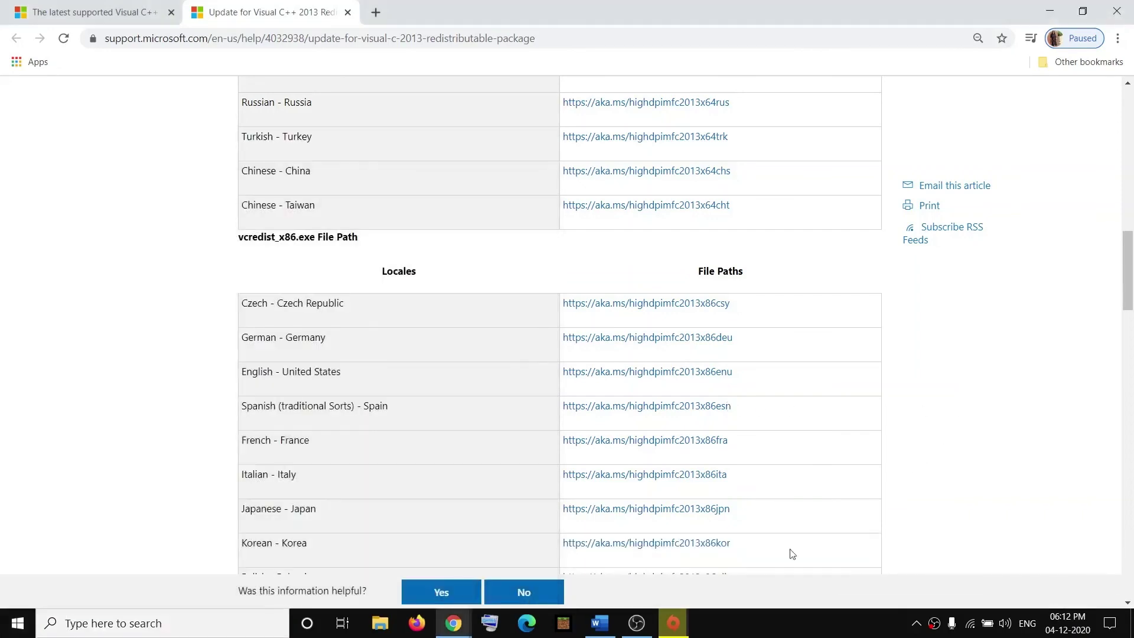
Step: Return to the Word guide and select its heading text from Error through Successfully
{"action": "left_click", "coordinate": [600, 623]}
{"action": "scroll", "coordinate": [641, 473], "scroll_direction": "up", "scroll_amount": 3}
{"action": "scroll", "coordinate": [602, 435], "scroll_direction": "up", "scroll_amount": 2}
{"action": "left_click_drag", "start_coordinate": [539, 431], "coordinate": [792, 445]}
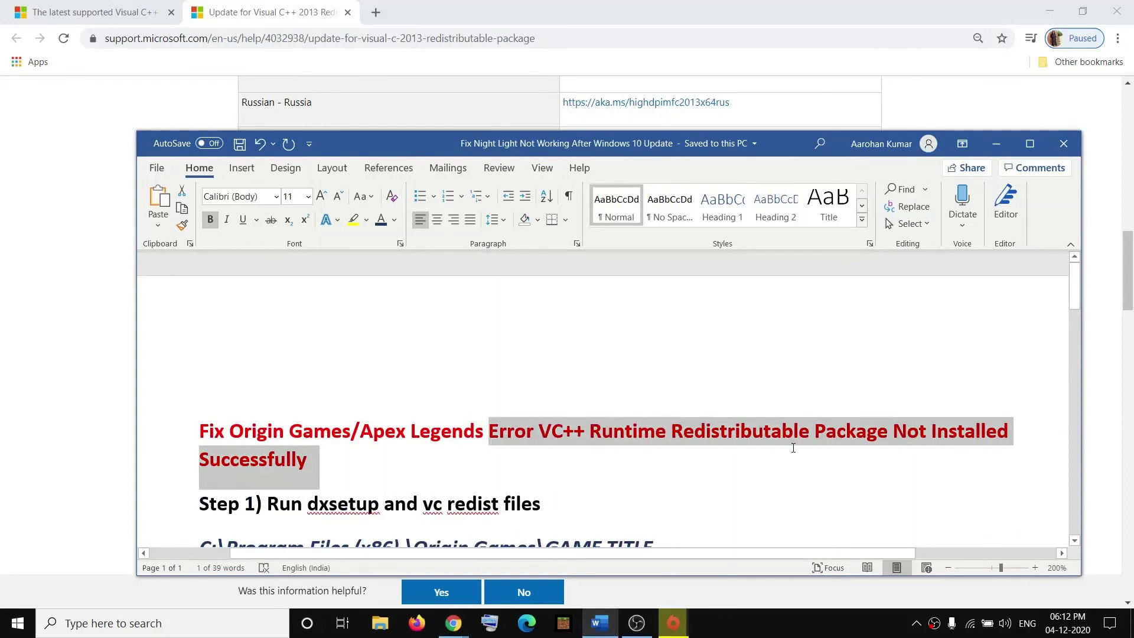